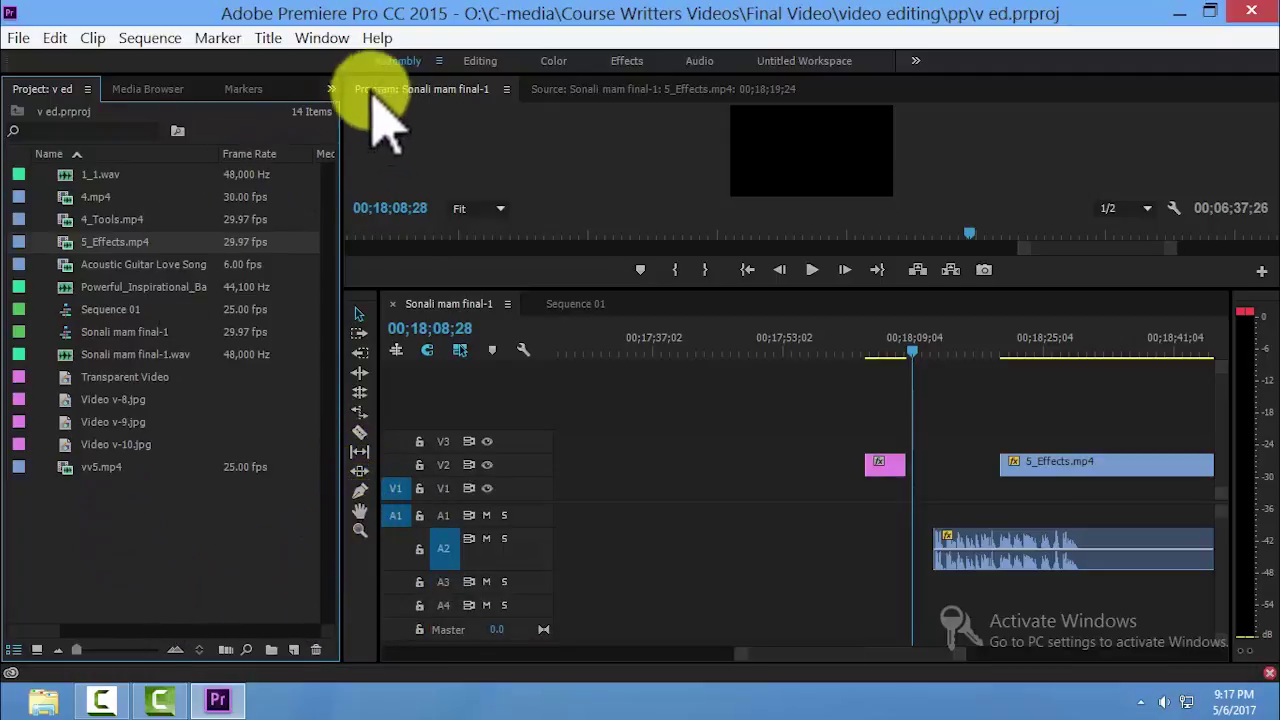
Show the Effects panel and expand Lumetri Presets, Video Transitions, Video Effects, Audio Transitions, Audio Effects and Presets
{"action": "left_click", "coordinate": [325, 40]}
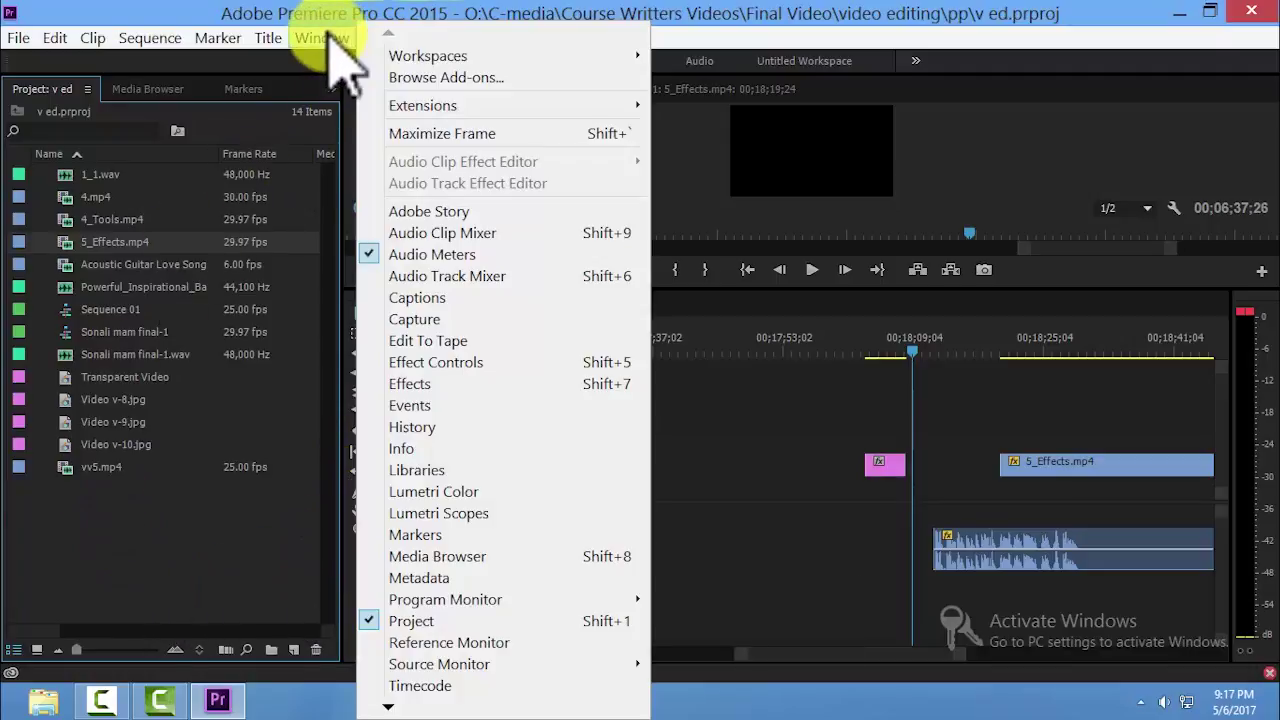
{"action": "left_click", "coordinate": [450, 384]}
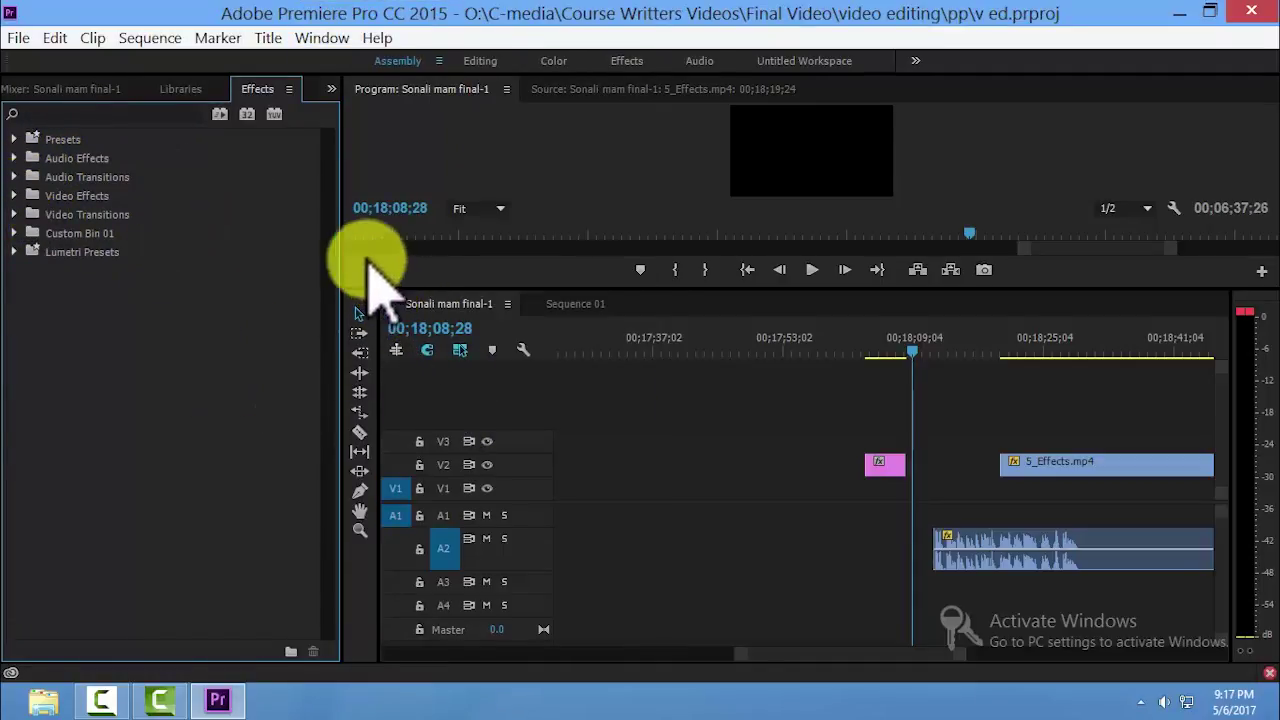
{"action": "left_click", "coordinate": [14, 252]}
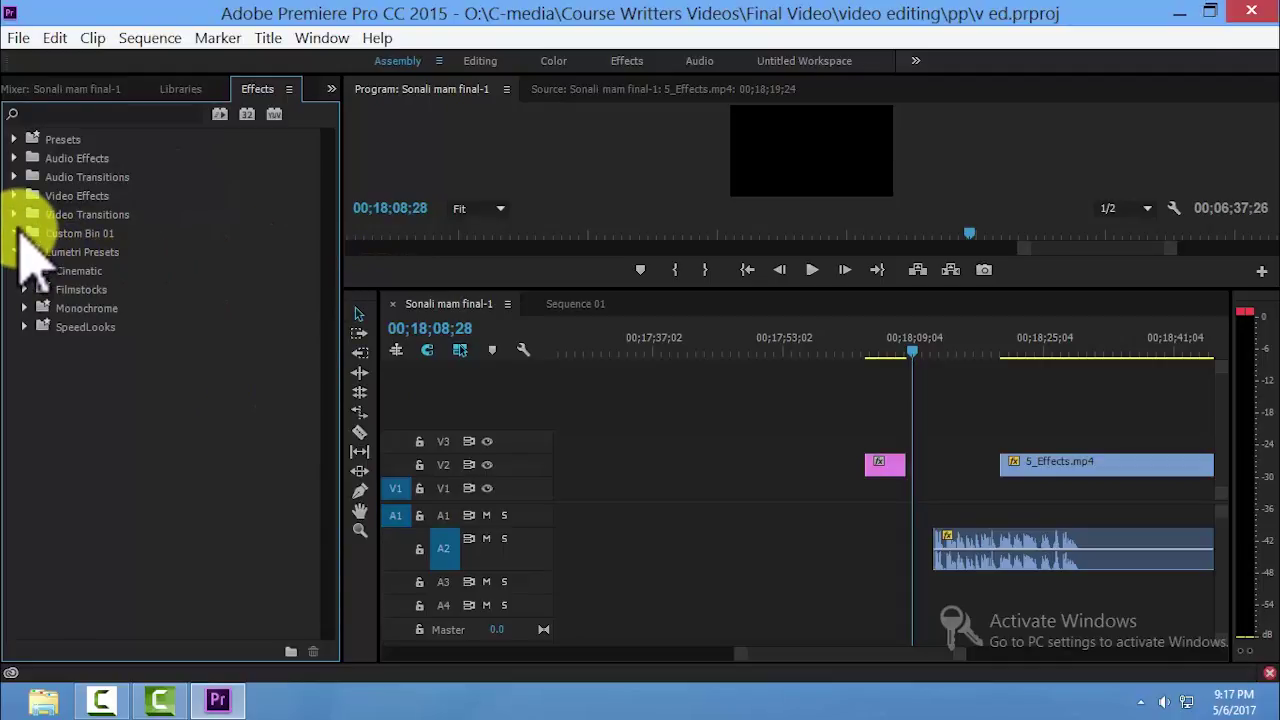
{"action": "left_click", "coordinate": [15, 215]}
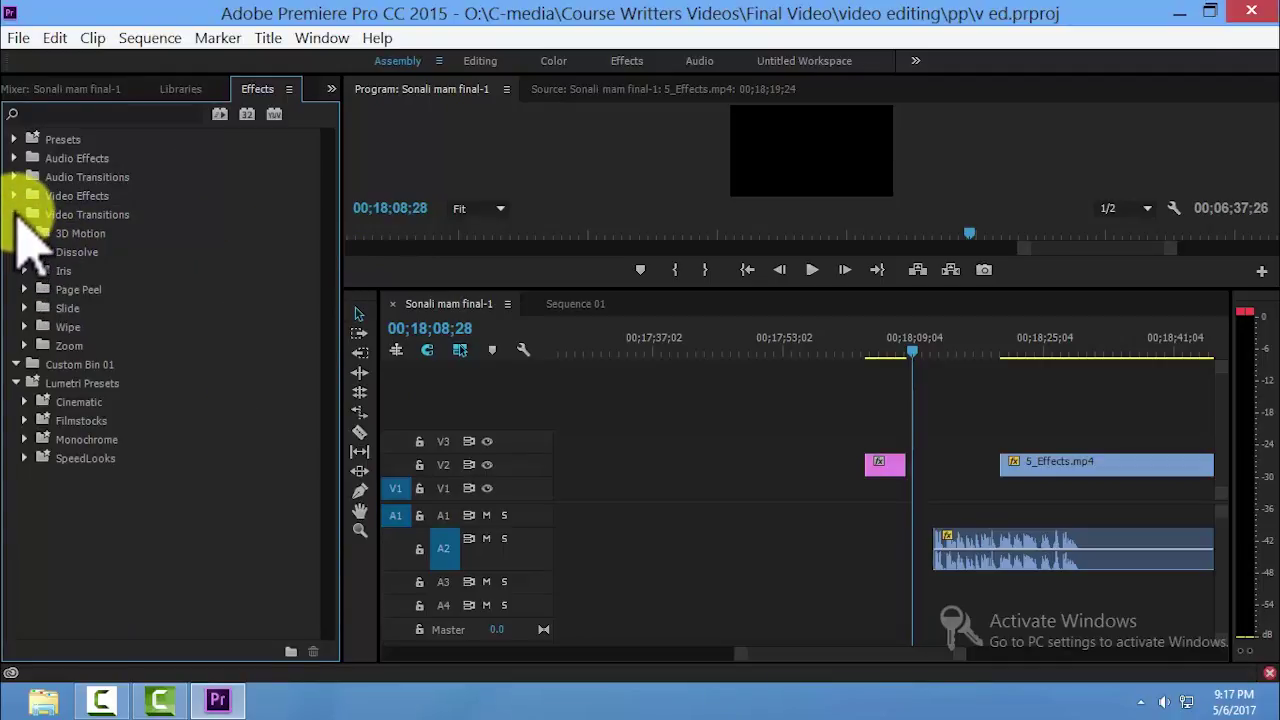
{"action": "left_click", "coordinate": [15, 196]}
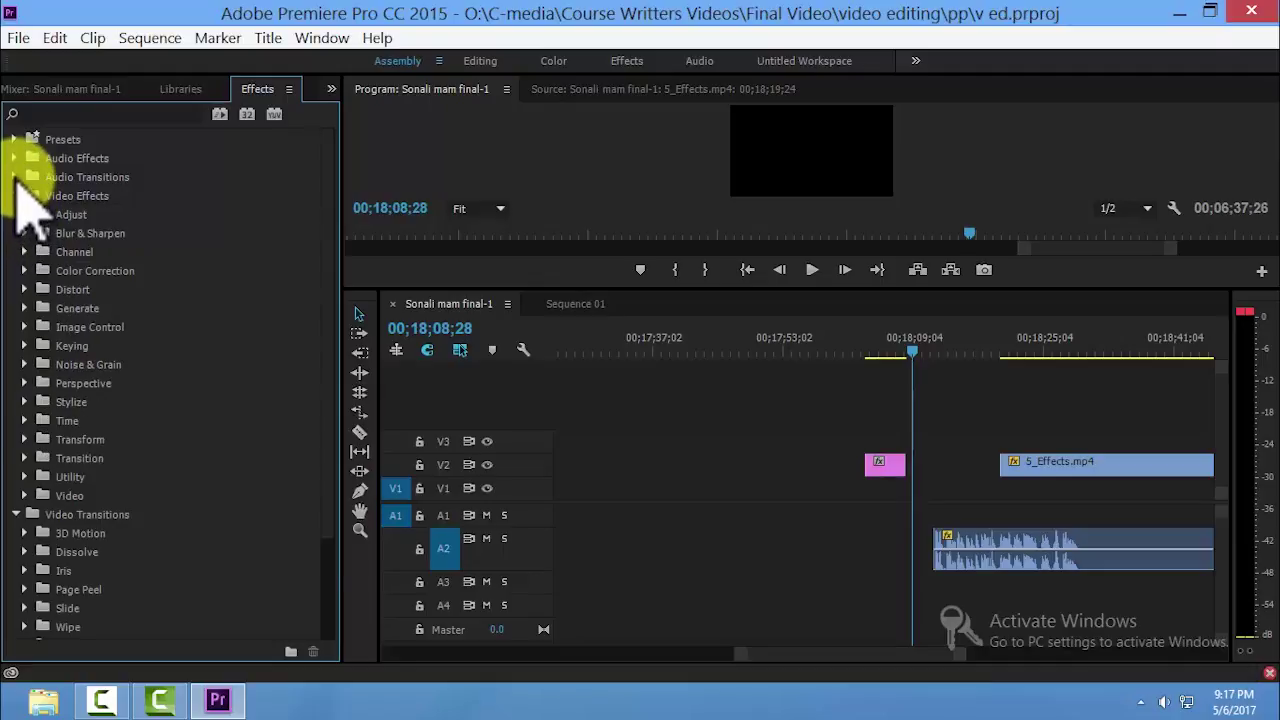
{"action": "left_click", "coordinate": [15, 177]}
{"action": "left_click", "coordinate": [15, 158]}
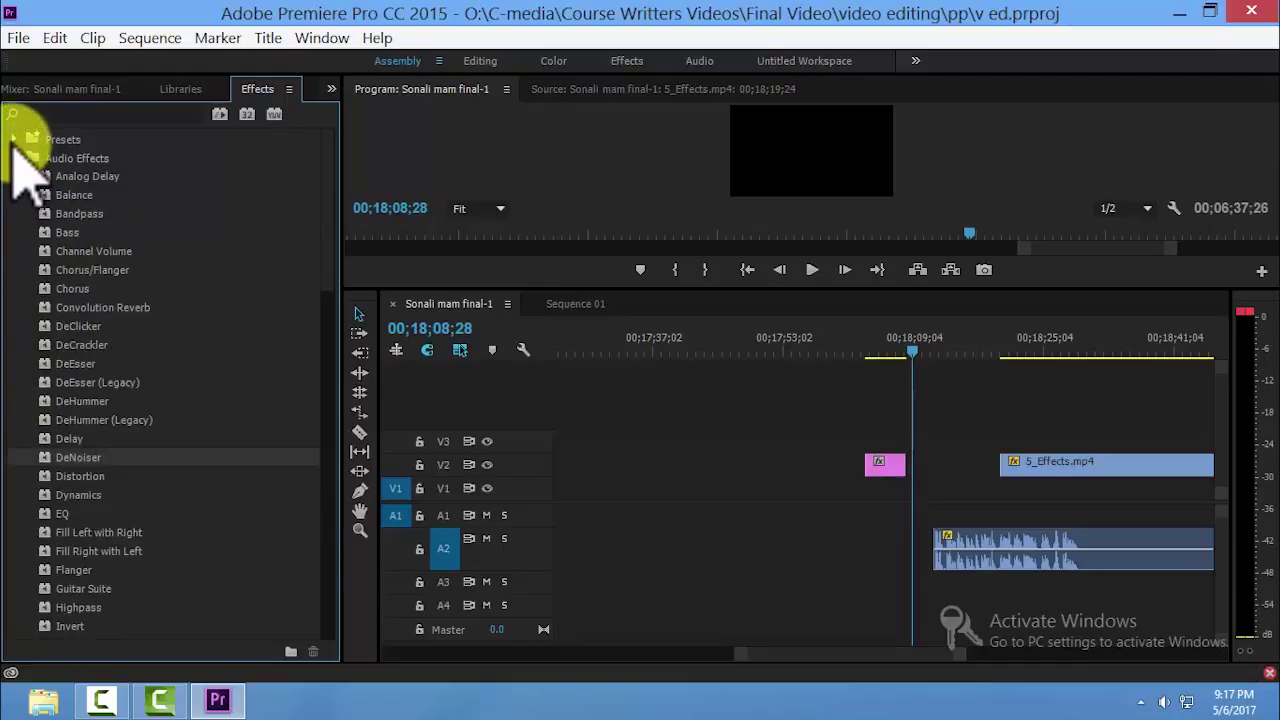
{"action": "left_click", "coordinate": [14, 139]}
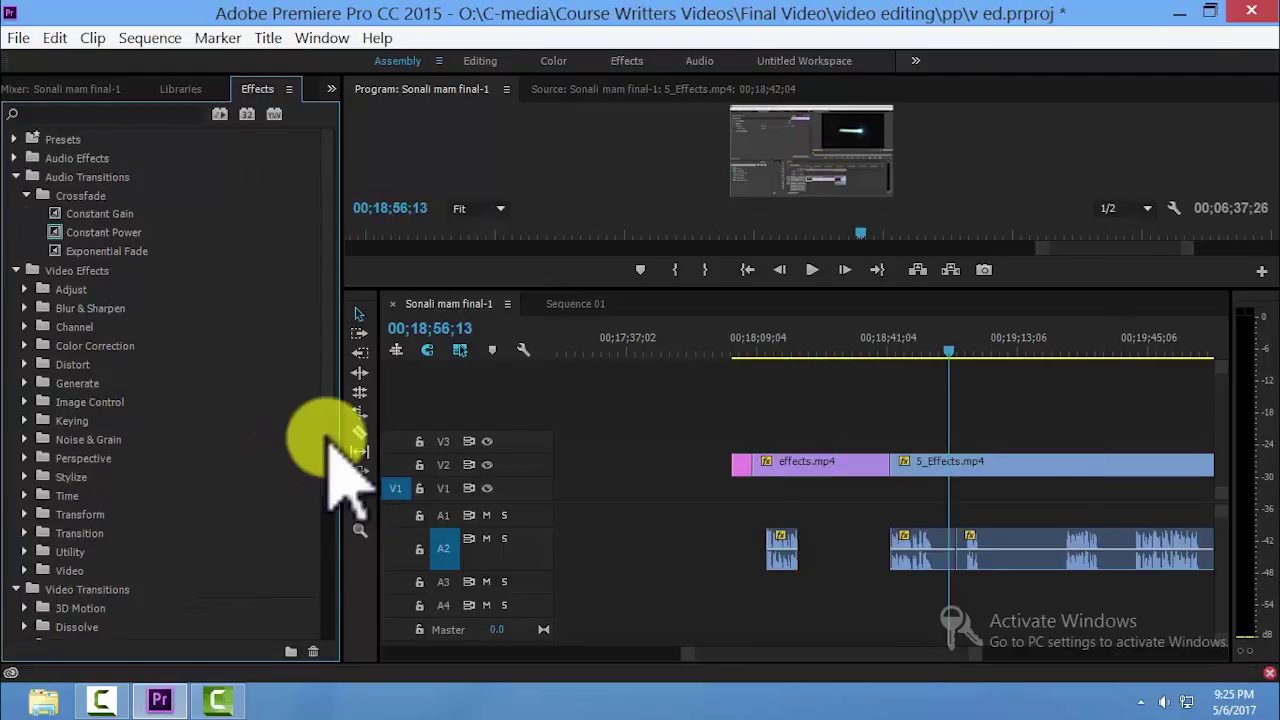
{"action": "scroll", "coordinate": [328, 445], "scroll_direction": "down", "scroll_amount": 5}
Drop Additive Dissolve on the V2 cut, lengthen it on the zoomed timeline, and play it back
{"action": "left_click", "coordinate": [26, 425]}
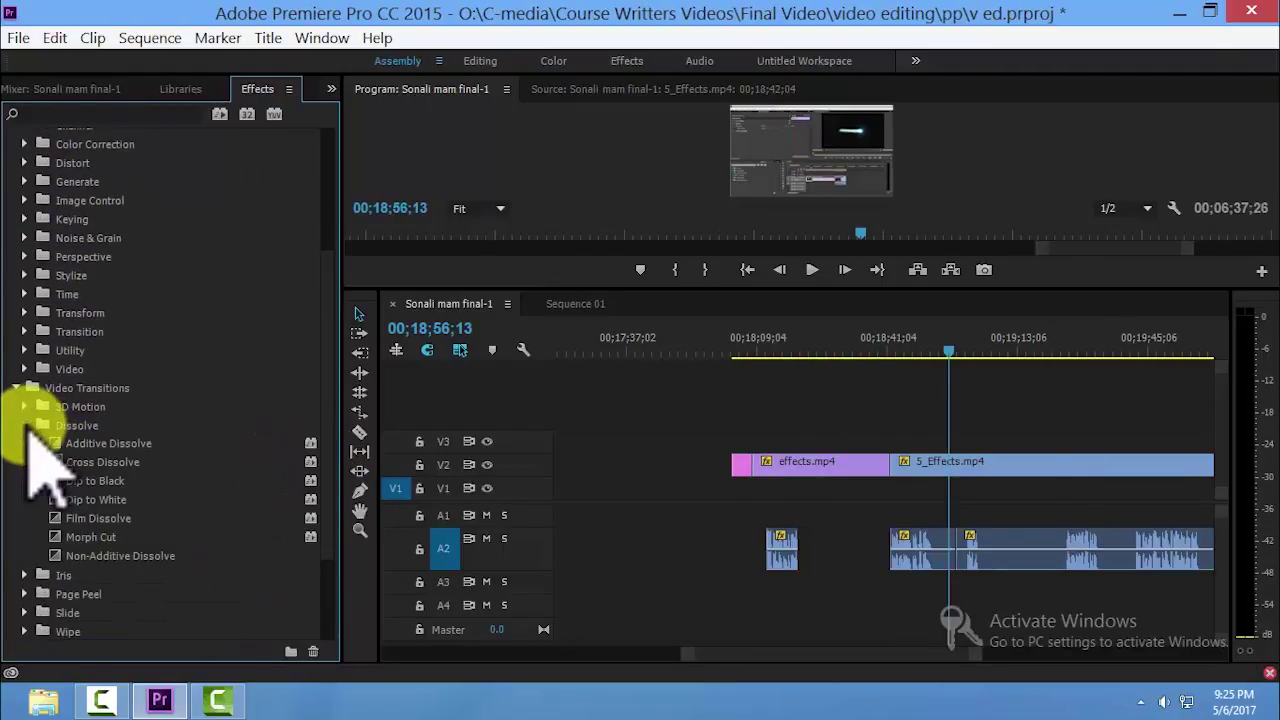
{"action": "left_click_drag", "start_coordinate": [68, 452], "coordinate": [906, 476]}
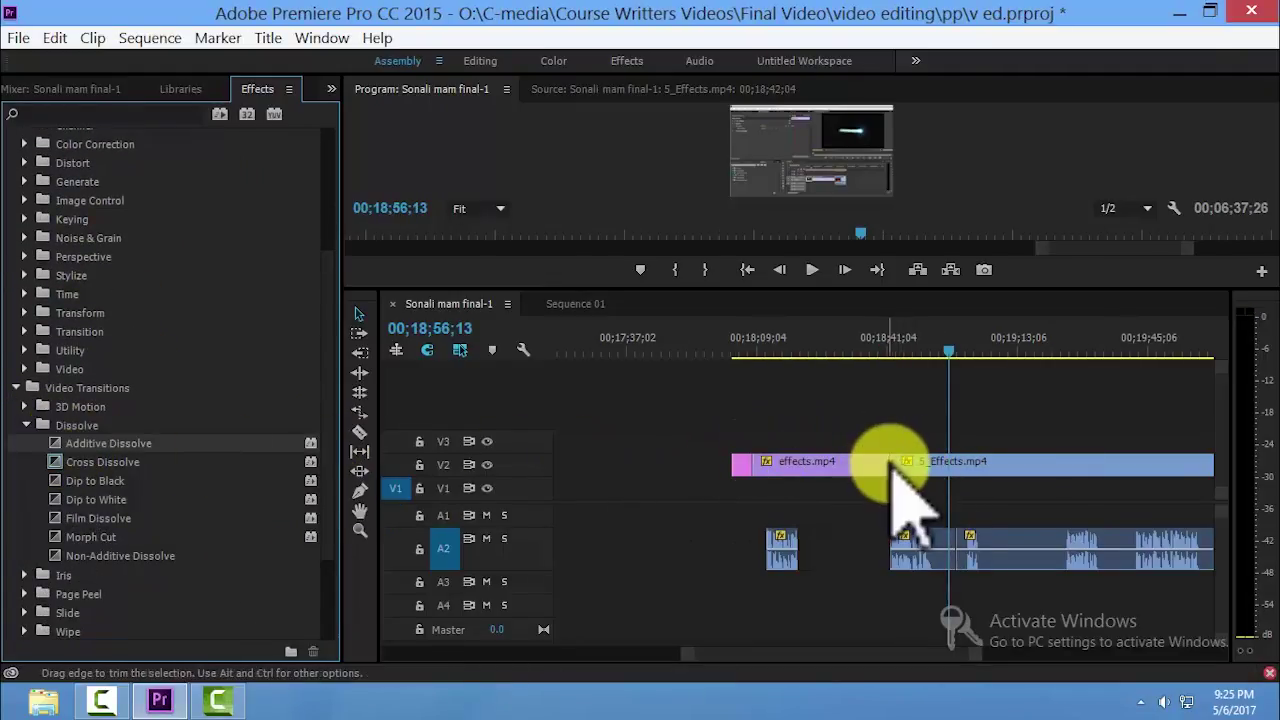
{"action": "left_click", "coordinate": [888, 350]}
{"action": "key", "text": "equal"}
{"action": "key", "text": "equal"}
{"action": "key", "text": "equal"}
{"action": "key", "text": "equal"}
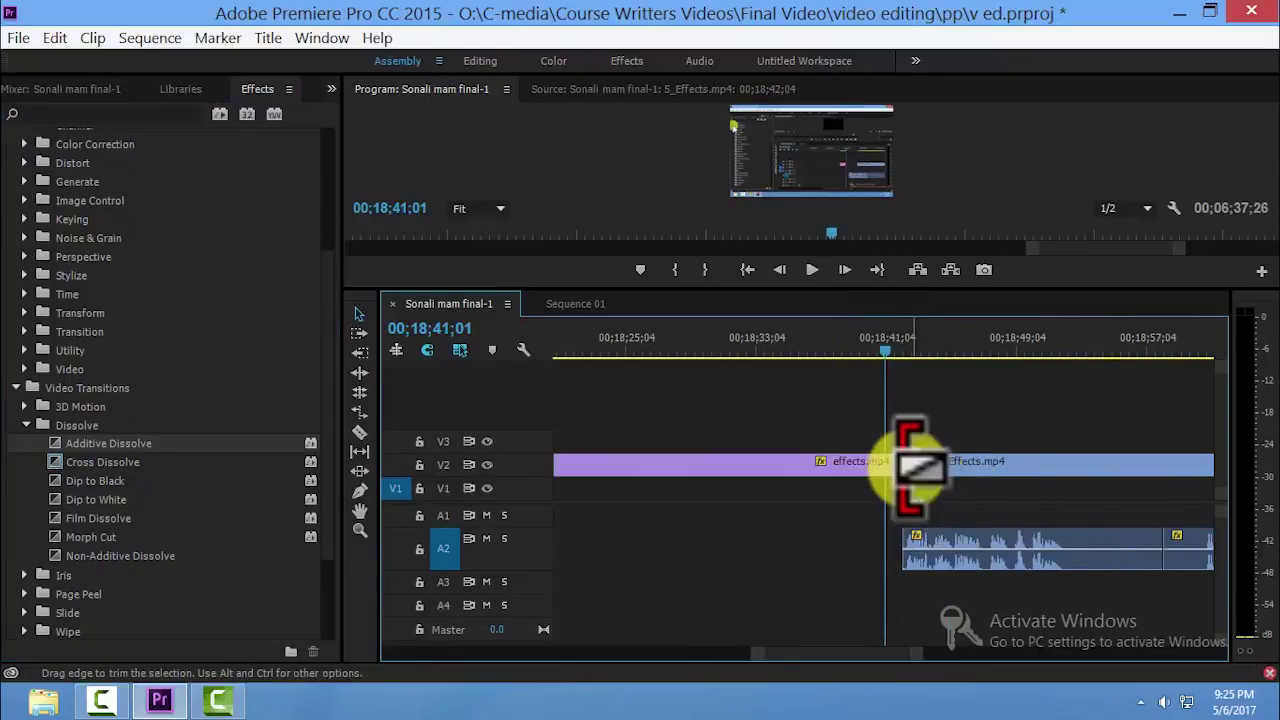
{"action": "left_click_drag", "start_coordinate": [935, 463], "coordinate": [790, 460]}
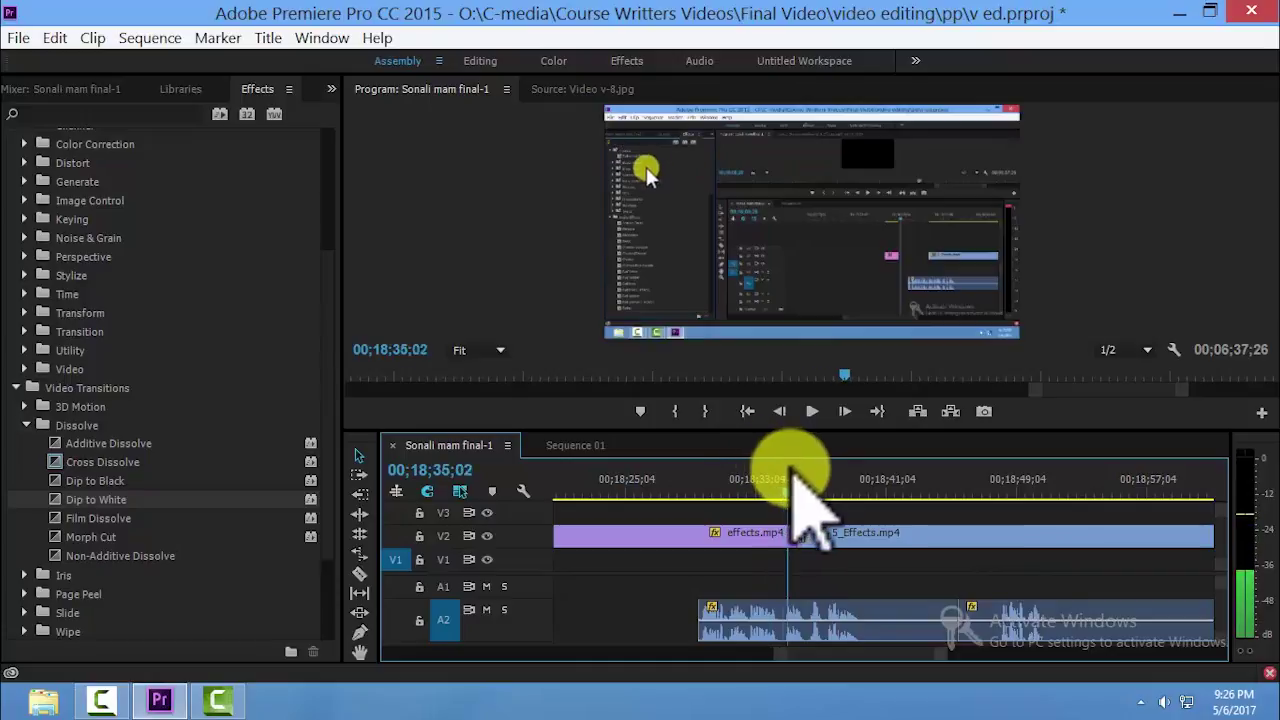
{"action": "key", "text": "space"}
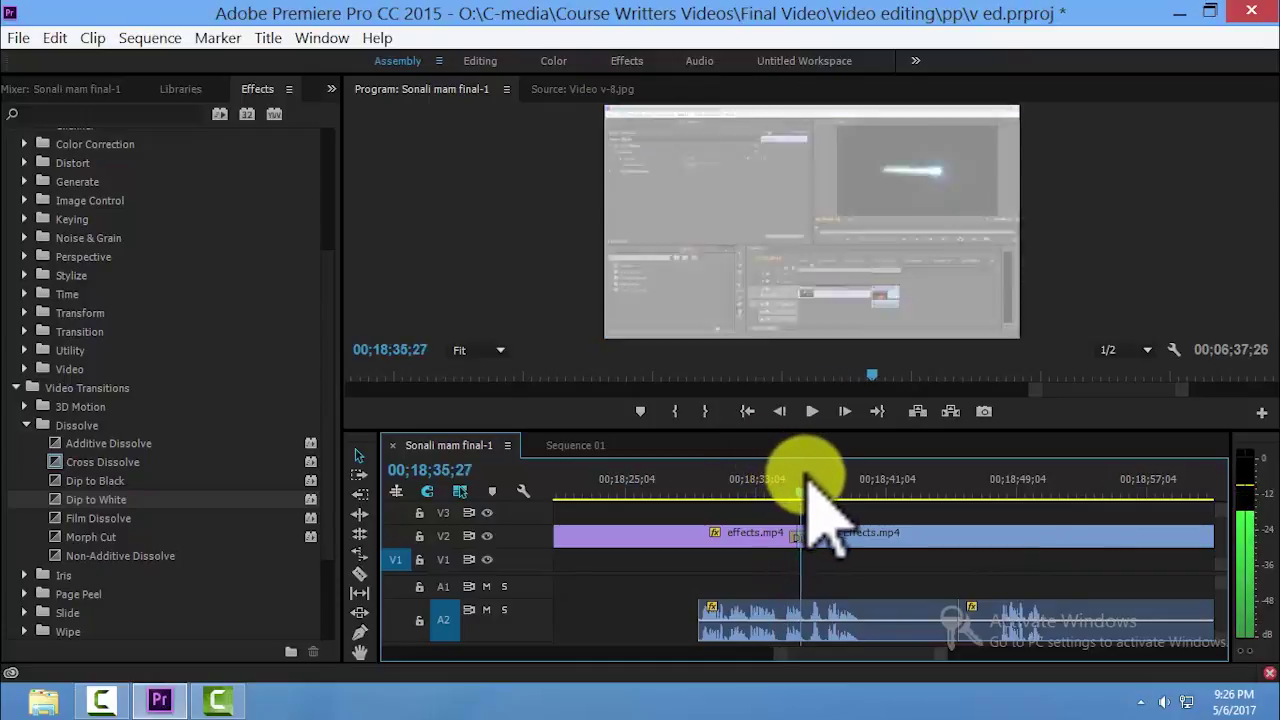
{"action": "key", "text": "space"}
Place a Cross Zoom transition on the V2 edit point and scrub through it
{"action": "left_click", "coordinate": [27, 425]}
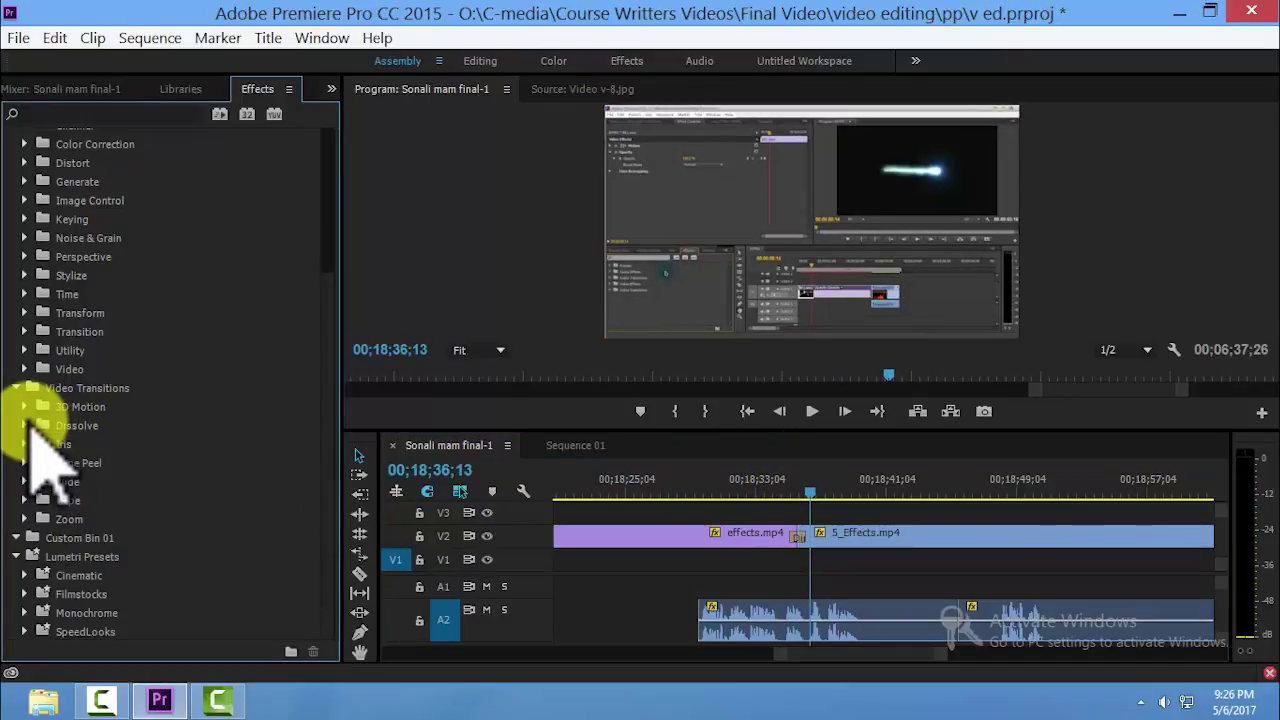
{"action": "left_click", "coordinate": [25, 520]}
{"action": "left_click_drag", "start_coordinate": [60, 537], "coordinate": [797, 548]}
{"action": "left_click_drag", "start_coordinate": [787, 492], "coordinate": [806, 490]}
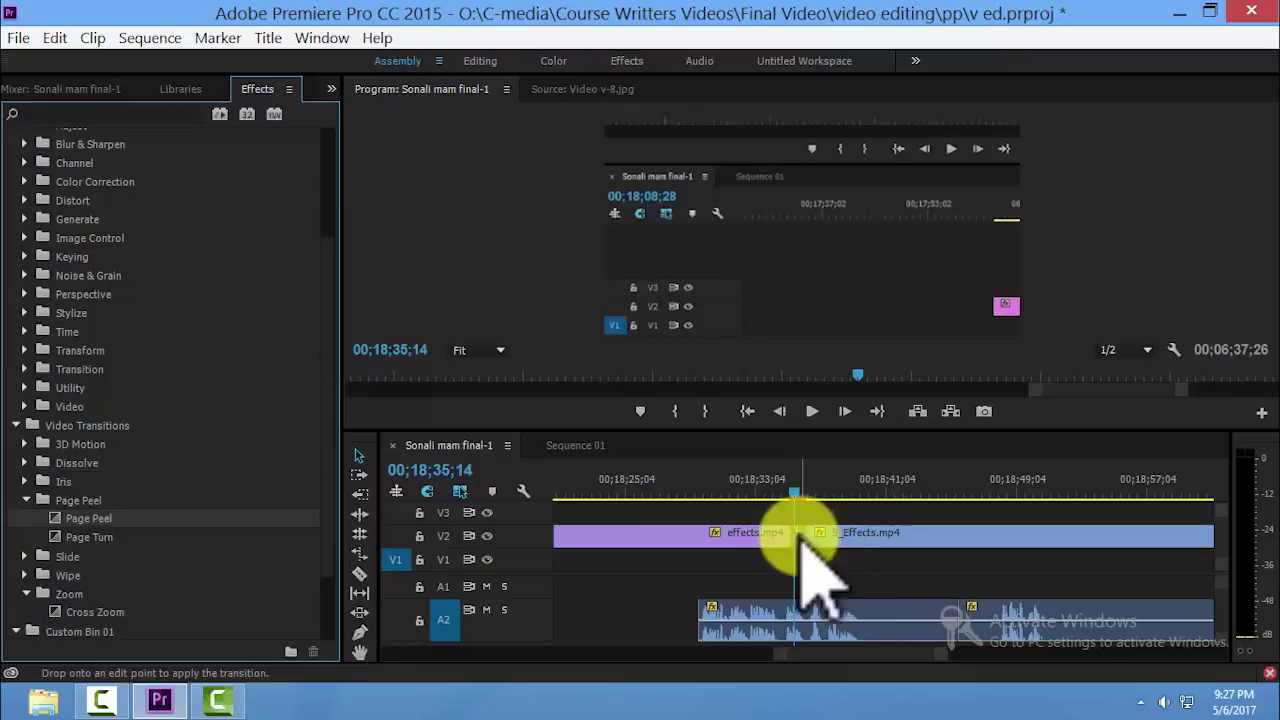
Replace it with Page Peel, then scrub through the Page Peel and Doors transitions
{"action": "left_click_drag", "start_coordinate": [800, 548], "coordinate": [800, 548]}
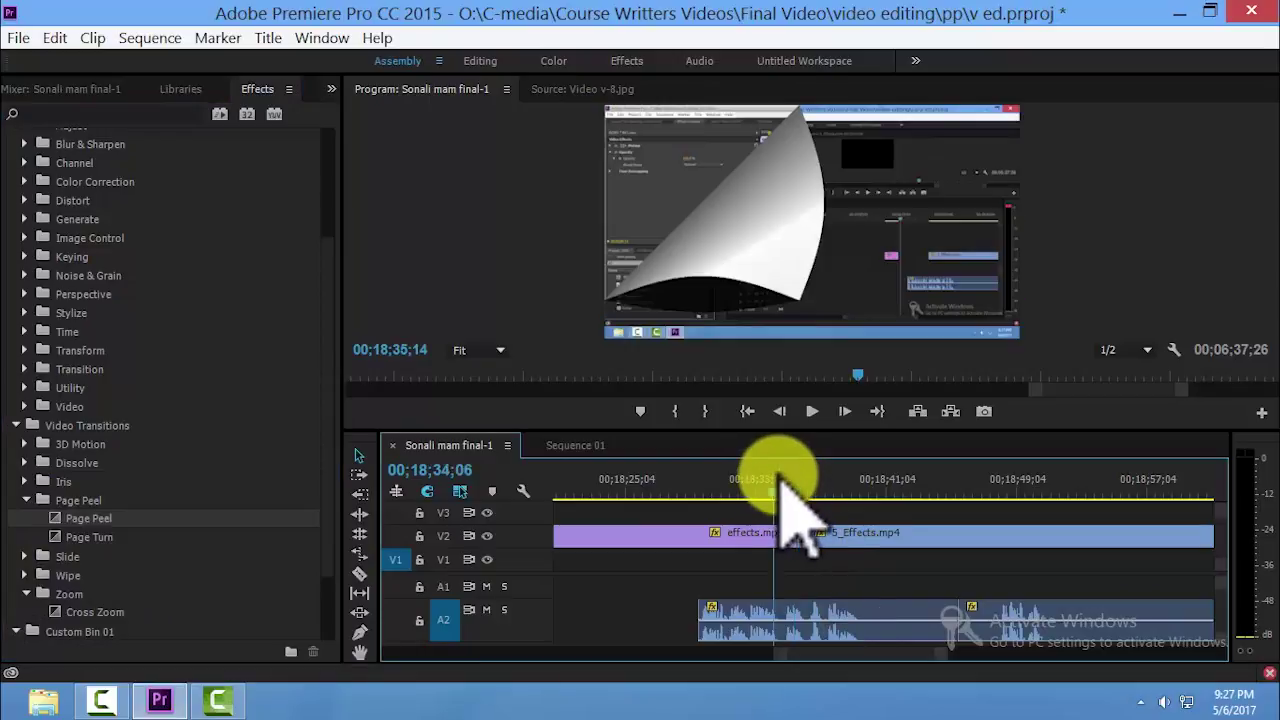
{"action": "mouse_move", "coordinate": [790, 488]}
{"action": "left_mouse_down"}
{"action": "mouse_move", "coordinate": [815, 490]}
{"action": "mouse_move", "coordinate": [803, 490]}
{"action": "left_mouse_up"}
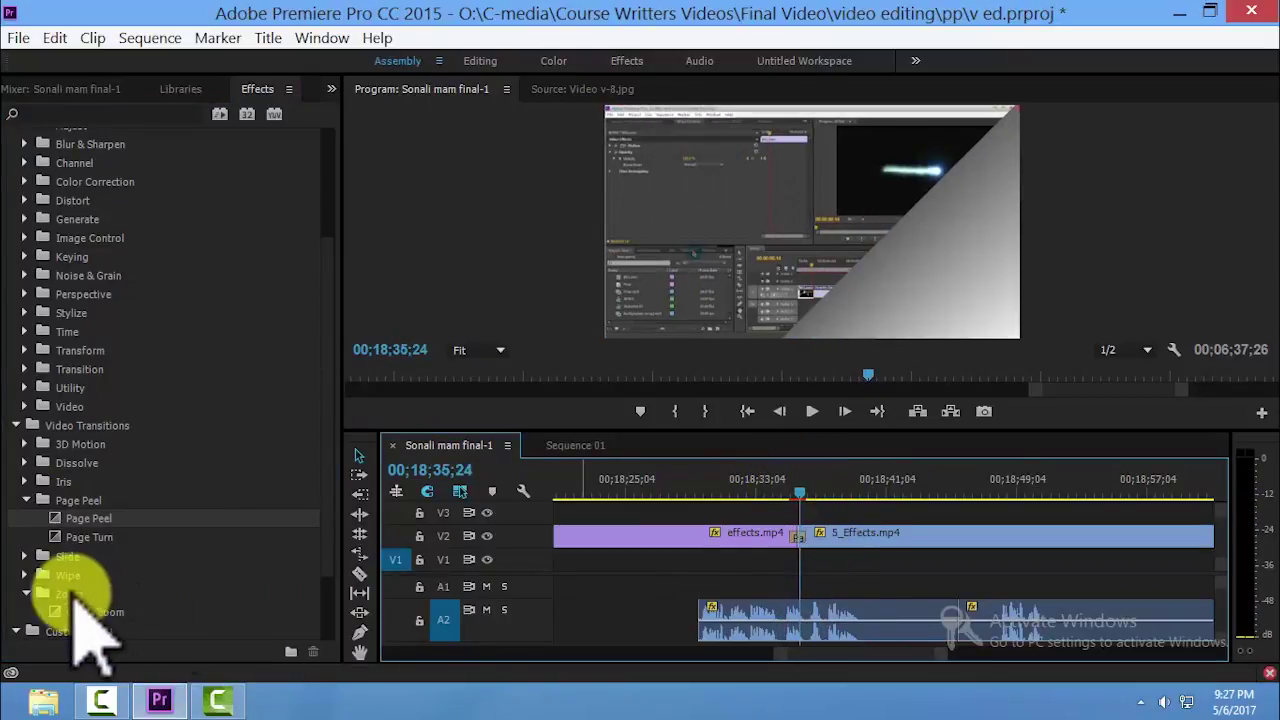
{"action": "left_click", "coordinate": [26, 575]}
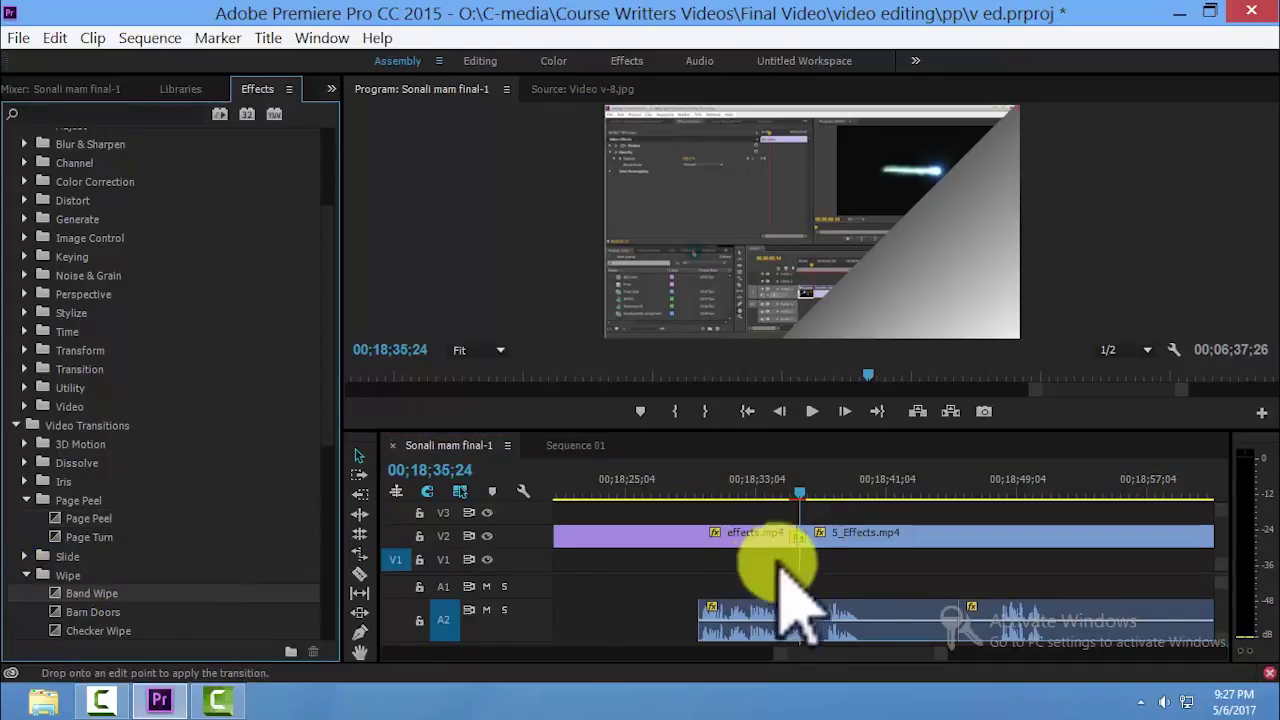
{"action": "mouse_move", "coordinate": [776, 490]}
{"action": "left_mouse_down"}
{"action": "mouse_move", "coordinate": [813, 497]}
{"action": "mouse_move", "coordinate": [794, 490]}
{"action": "left_mouse_up"}
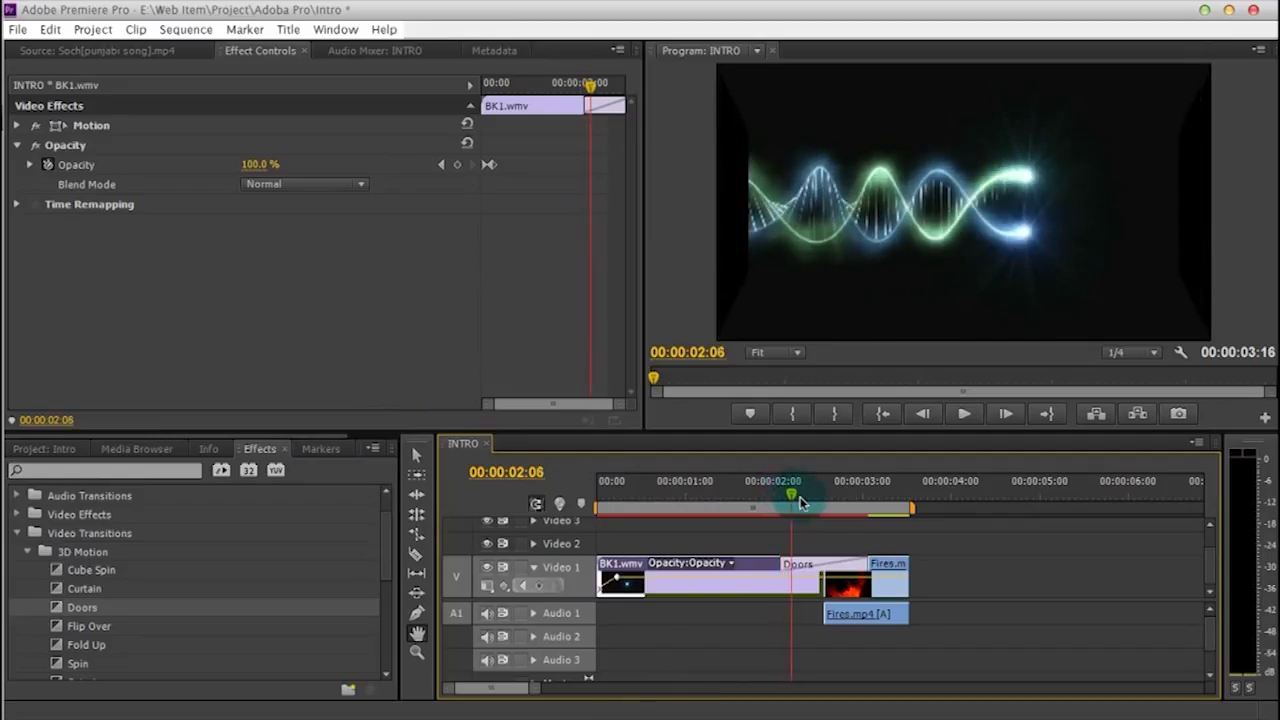
{"action": "left_click_drag", "start_coordinate": [800, 503], "coordinate": [860, 530]}
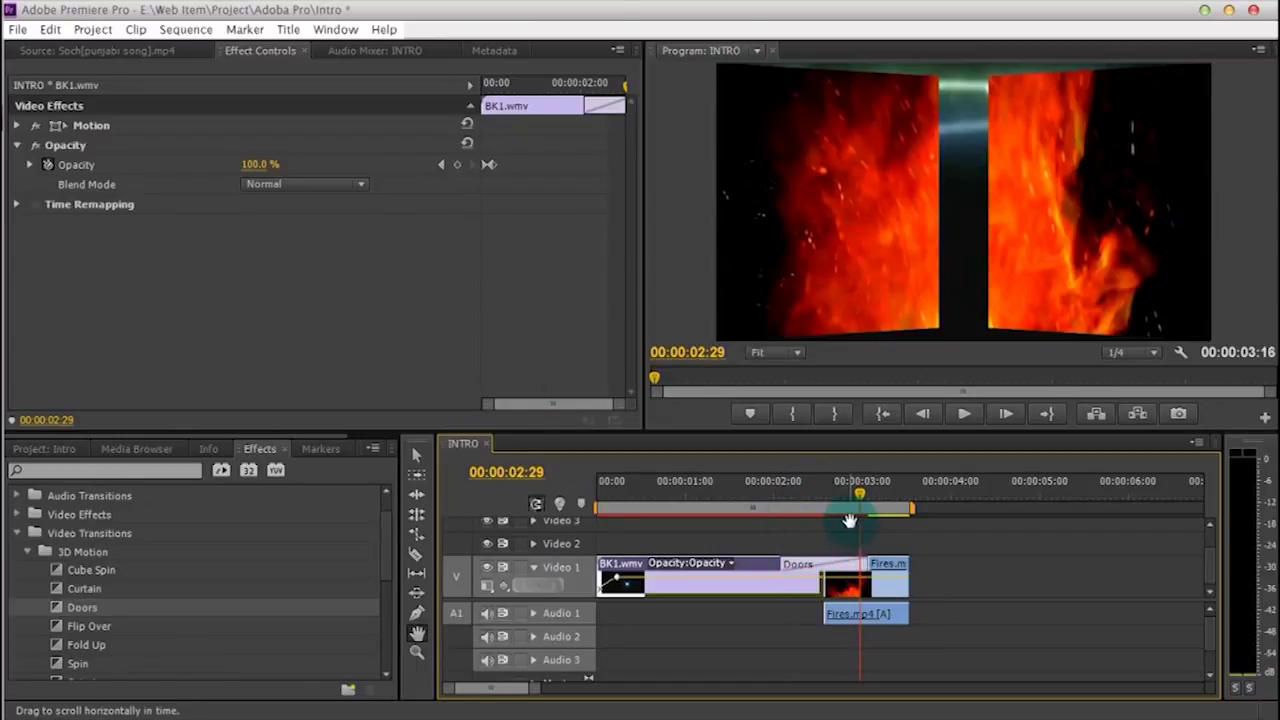
{"action": "left_click", "coordinate": [165, 51]}
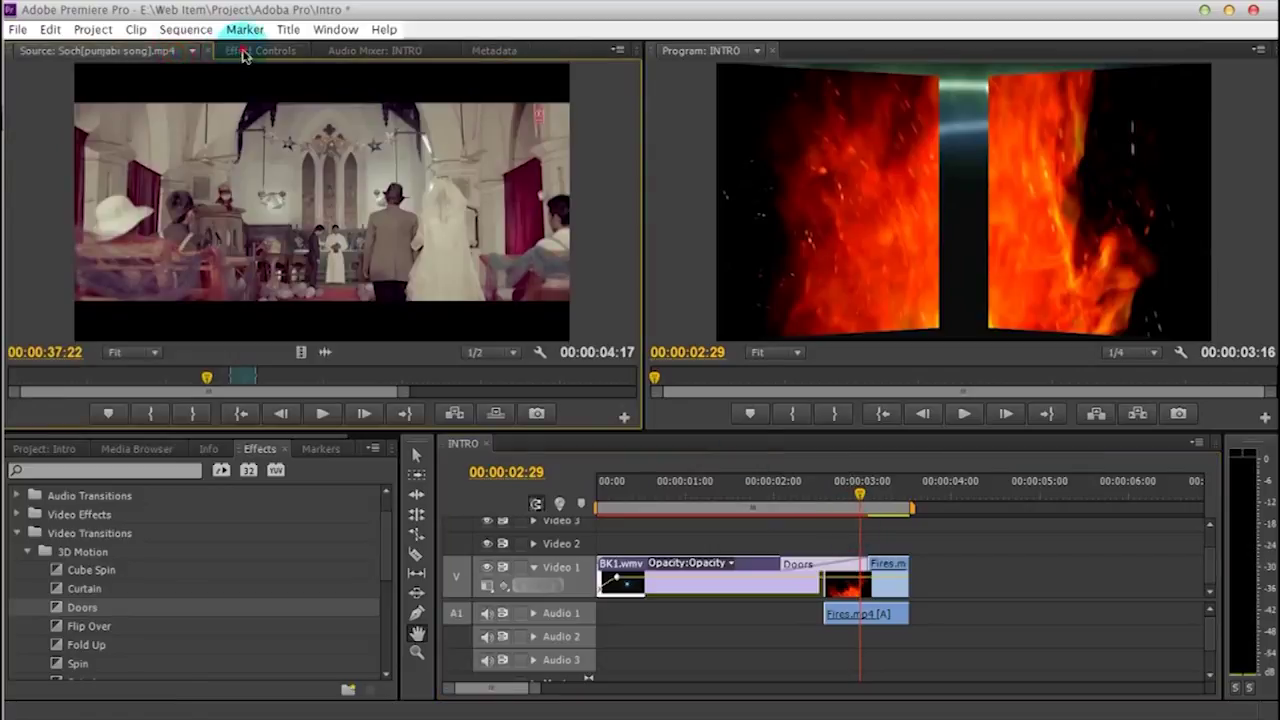
{"action": "left_click", "coordinate": [250, 50]}
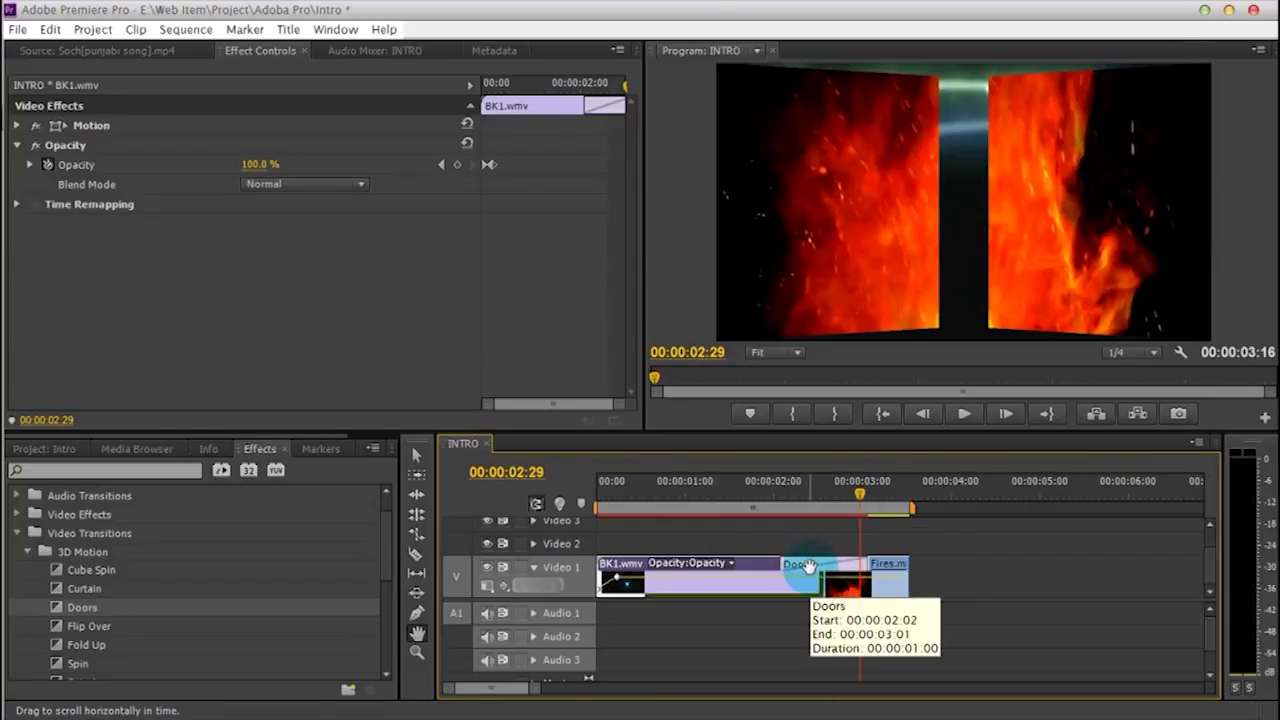
{"action": "right_click", "coordinate": [764, 570]}
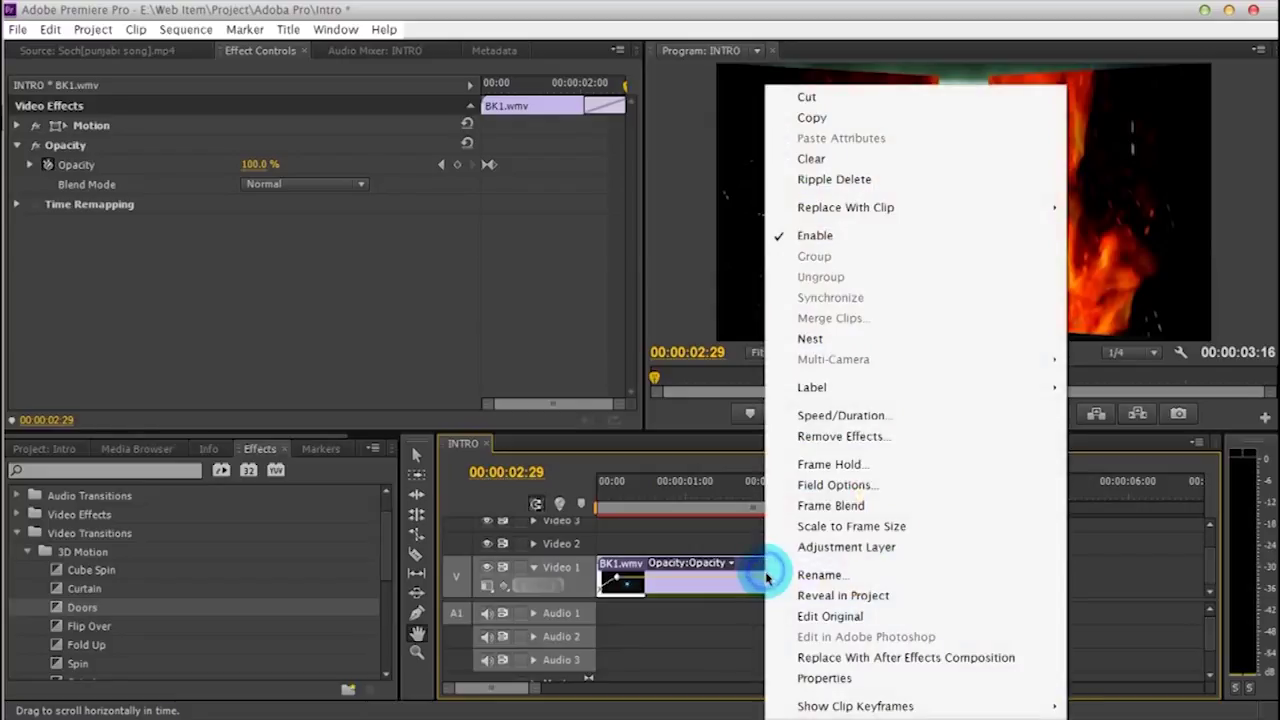
{"action": "left_click", "coordinate": [738, 564]}
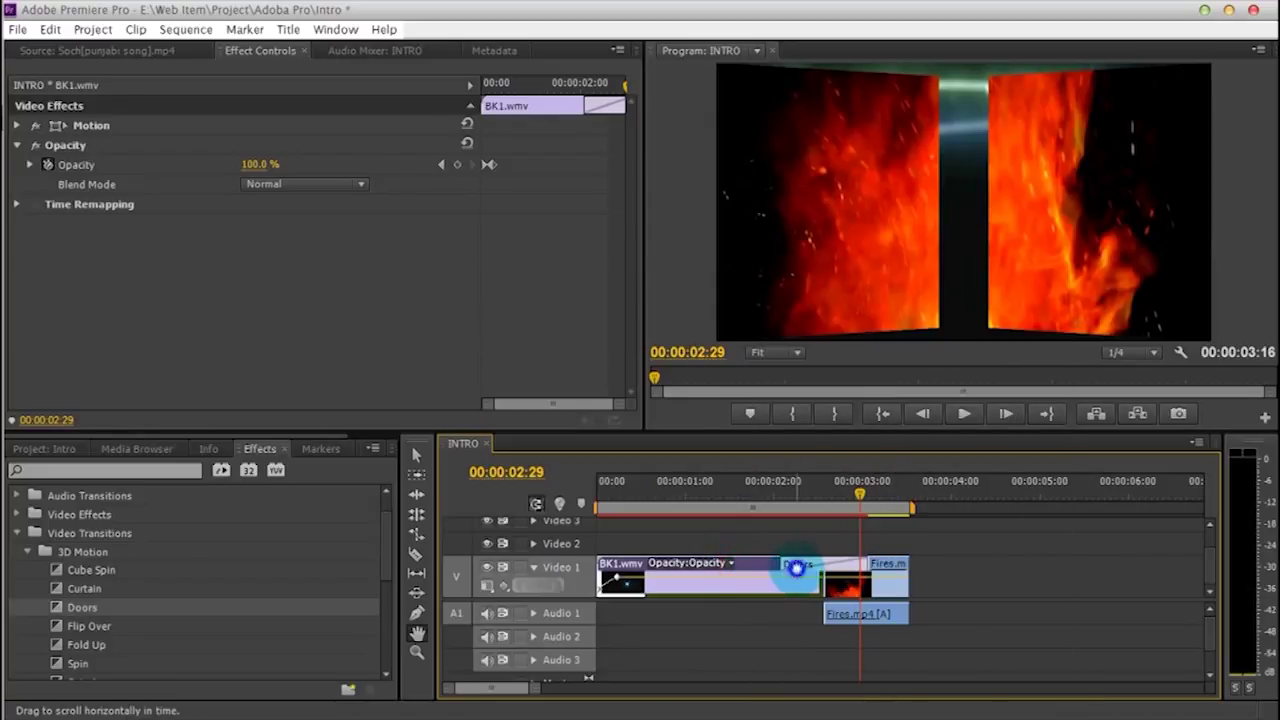
{"action": "right_click", "coordinate": [815, 568]}
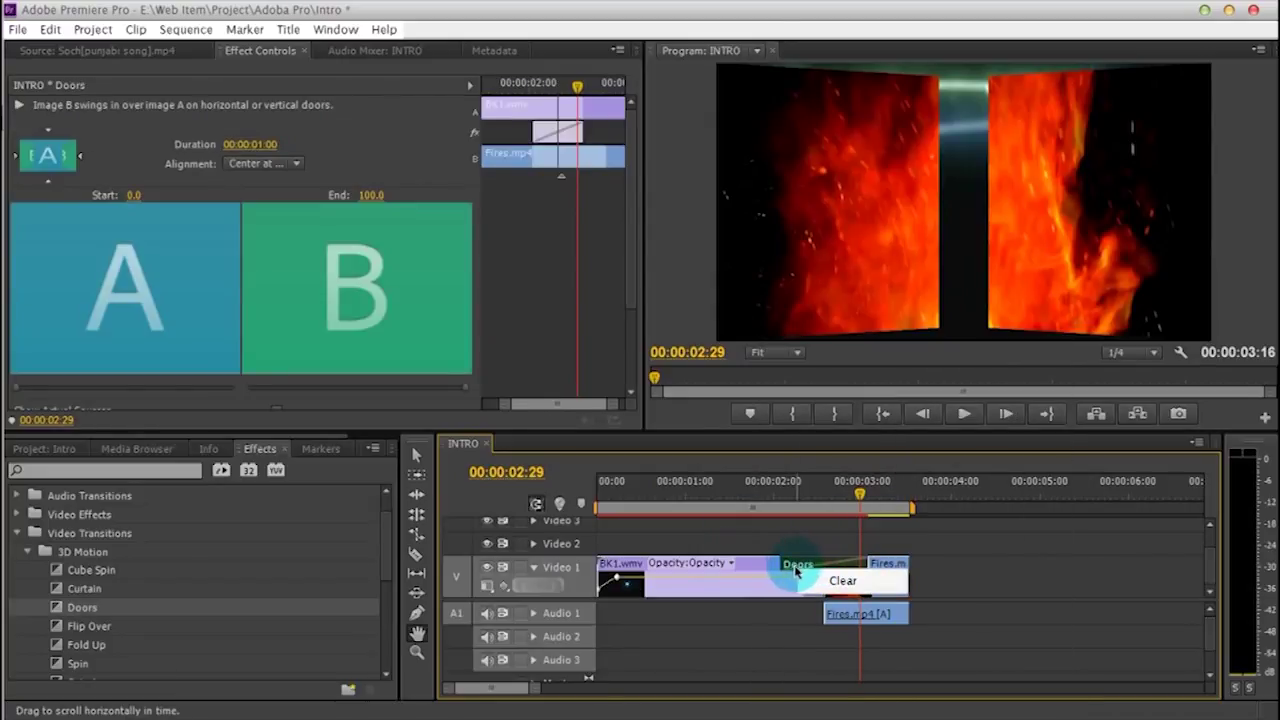
{"action": "left_click", "coordinate": [792, 568]}
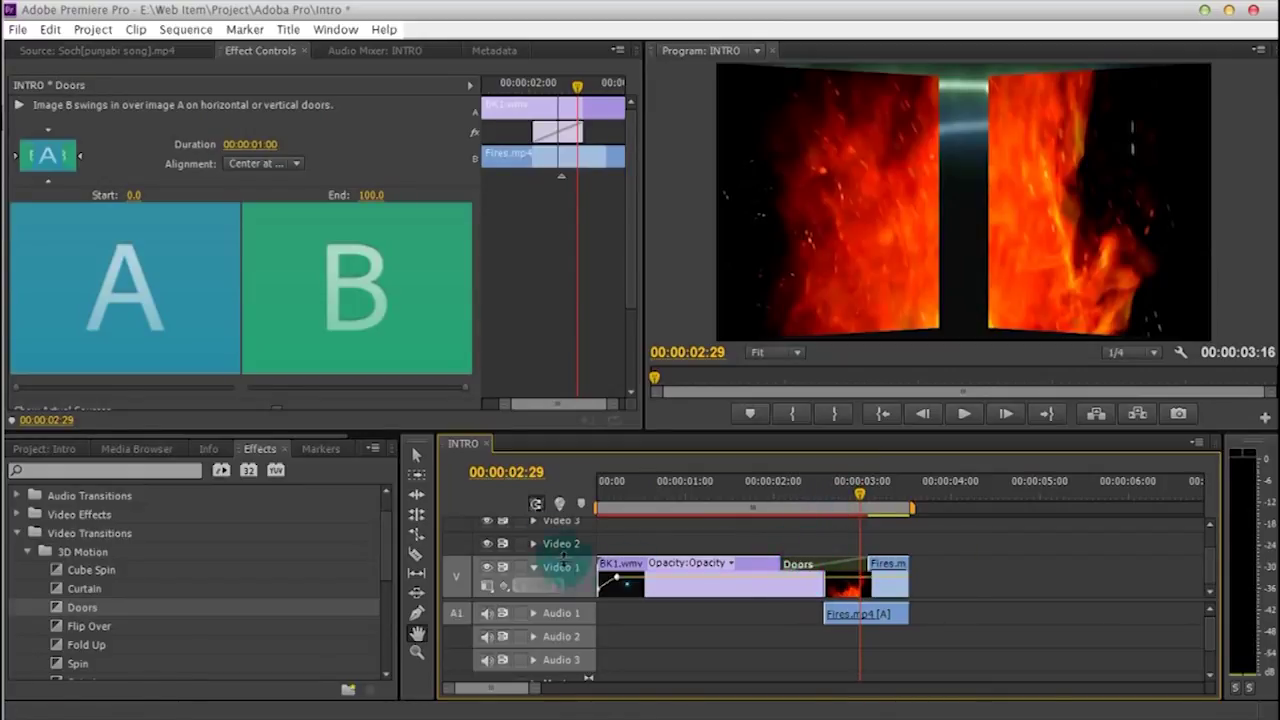
{"action": "left_click", "coordinate": [417, 456]}
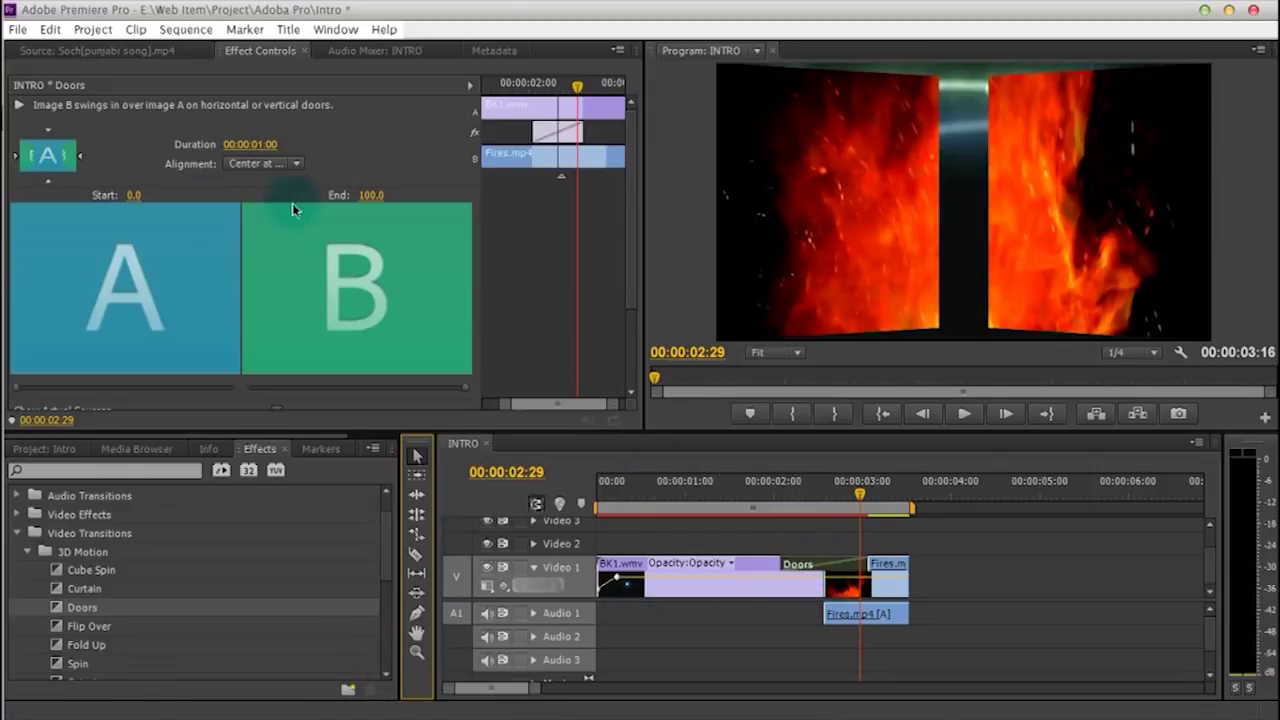
{"action": "scroll", "coordinate": [285, 260], "scroll_direction": "down", "scroll_amount": 2}
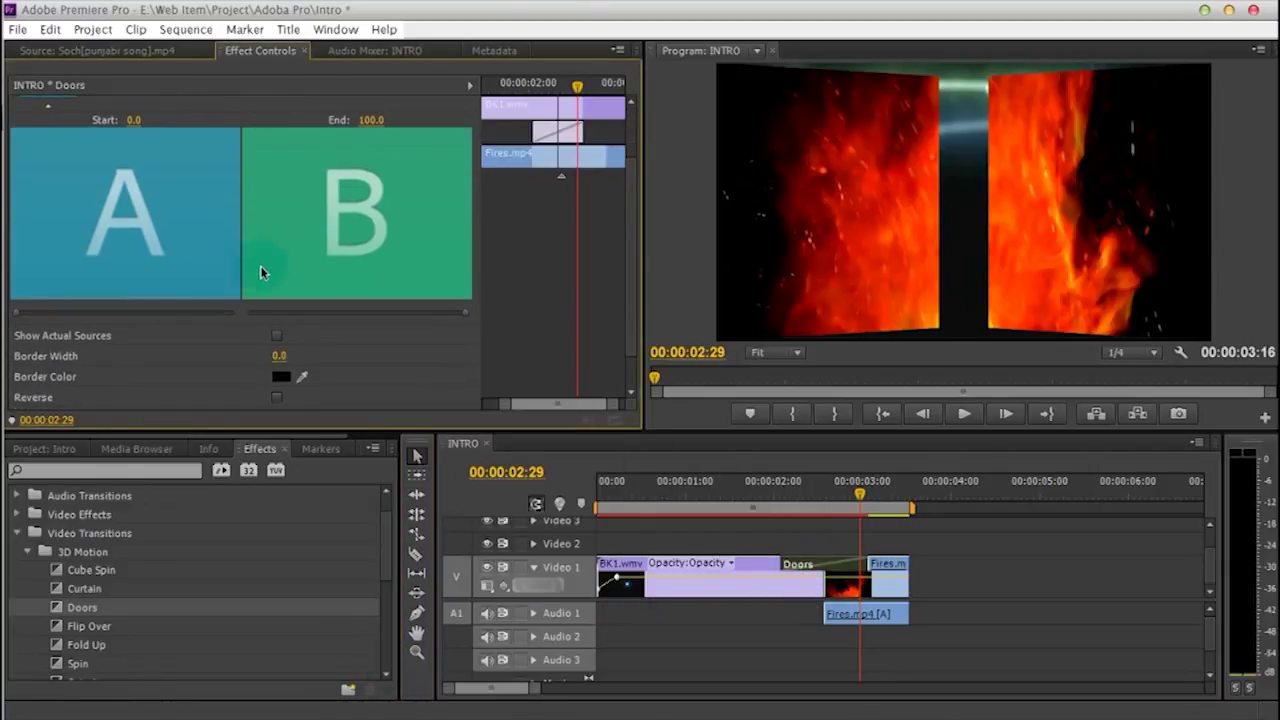
{"action": "left_click", "coordinate": [277, 337]}
{"action": "left_click", "coordinate": [278, 337]}
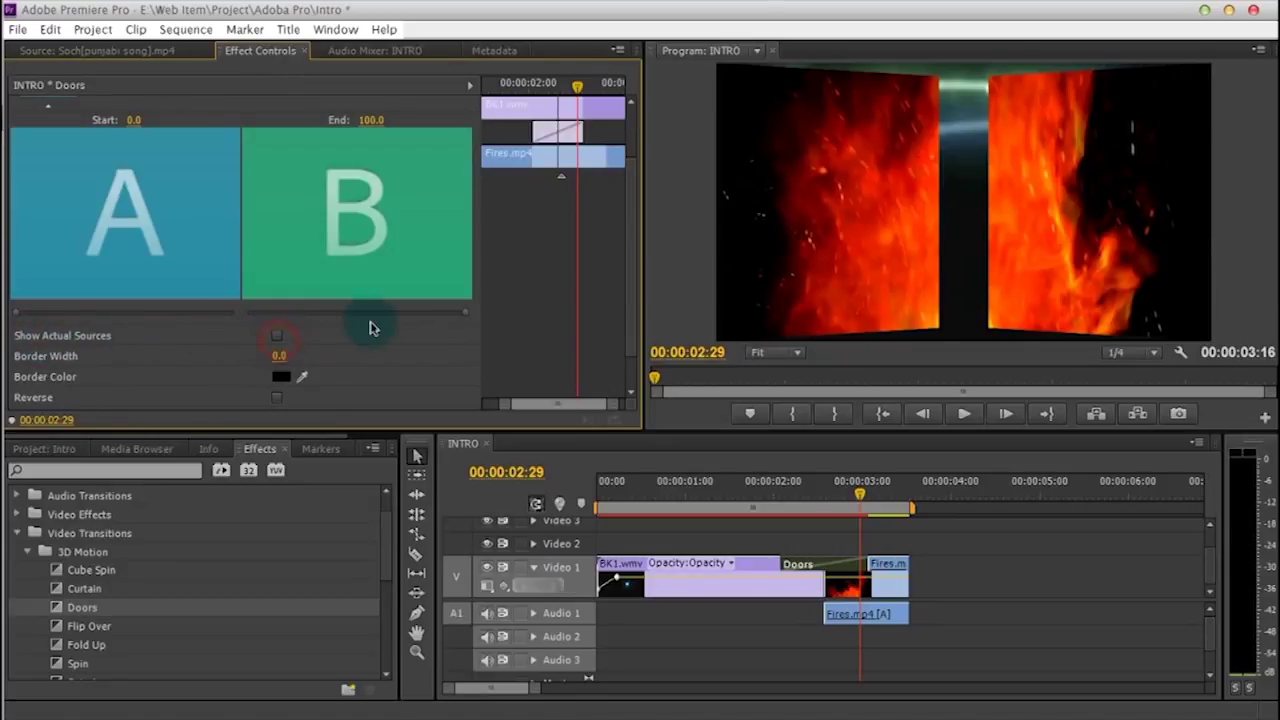
{"action": "mouse_move", "coordinate": [457, 319]}
{"action": "left_mouse_down"}
{"action": "mouse_move", "coordinate": [374, 323]}
{"action": "mouse_move", "coordinate": [474, 317]}
{"action": "left_mouse_up"}
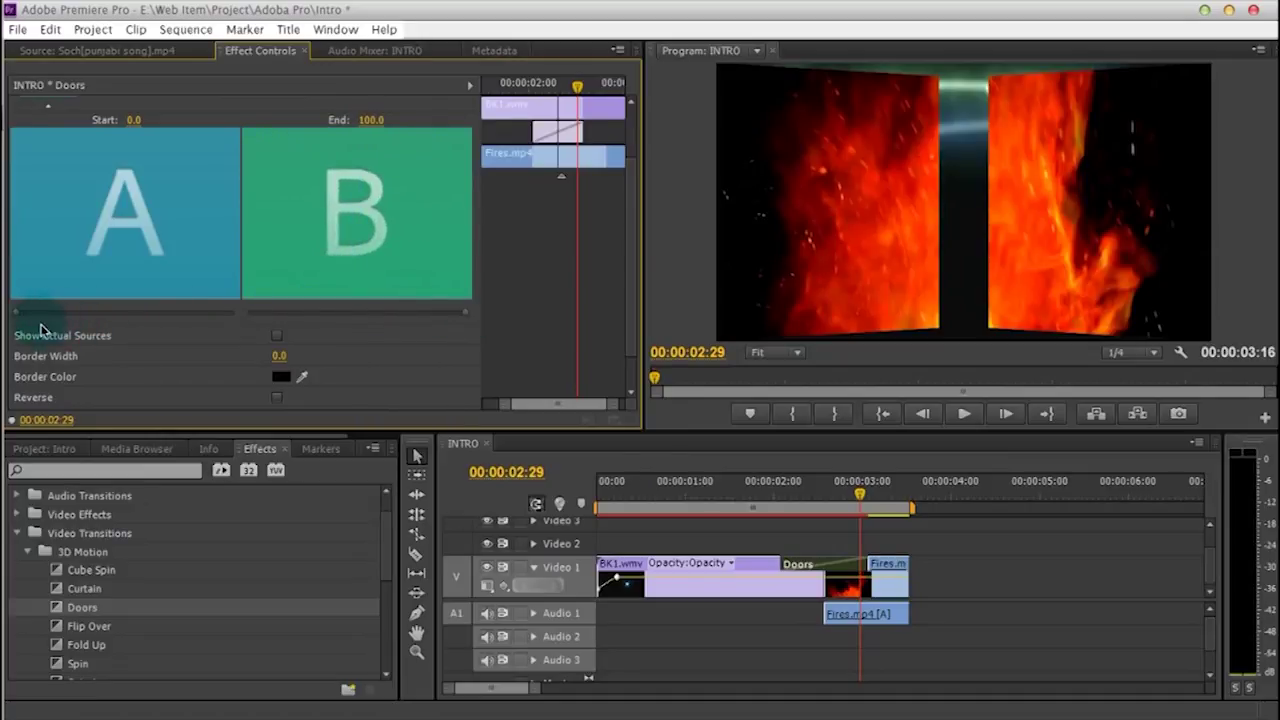
{"action": "mouse_move", "coordinate": [16, 319]}
{"action": "left_mouse_down"}
{"action": "mouse_move", "coordinate": [214, 307]}
{"action": "mouse_move", "coordinate": [16, 330]}
{"action": "left_mouse_up"}
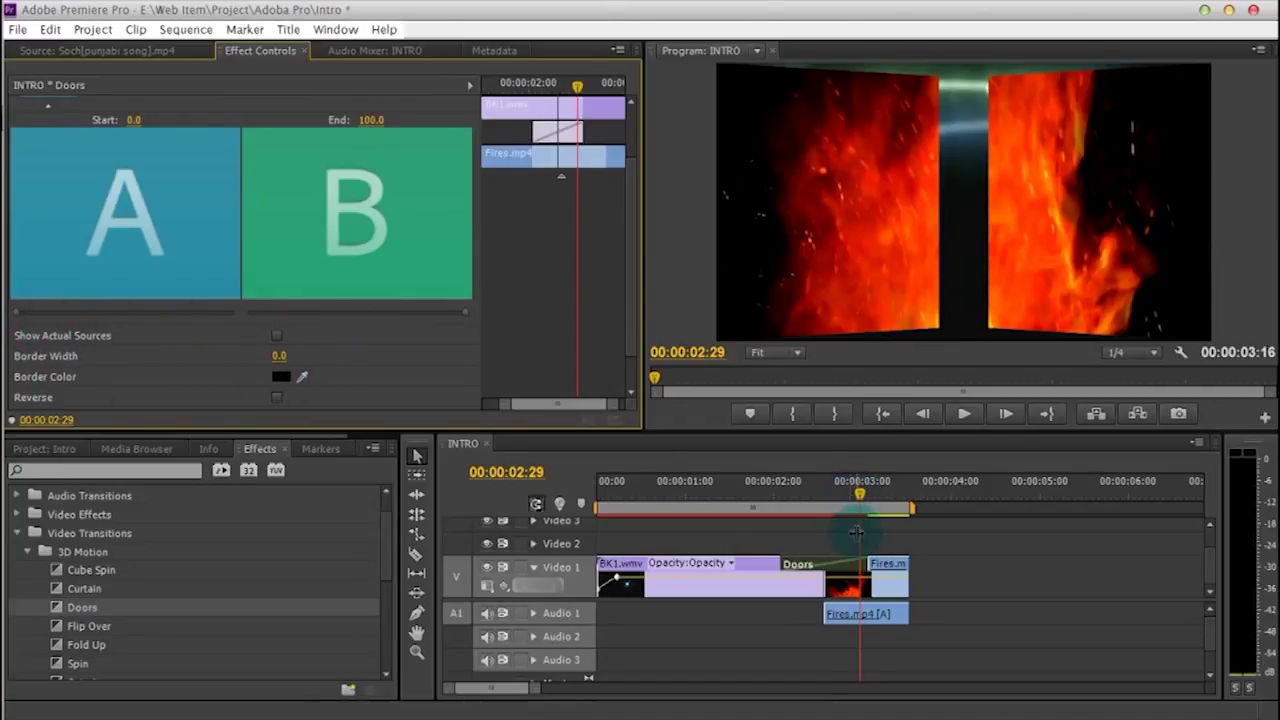
Clear the Doors transition between BK1 and Fires.mp4
{"action": "right_click", "coordinate": [803, 568]}
{"action": "left_click", "coordinate": [850, 576]}
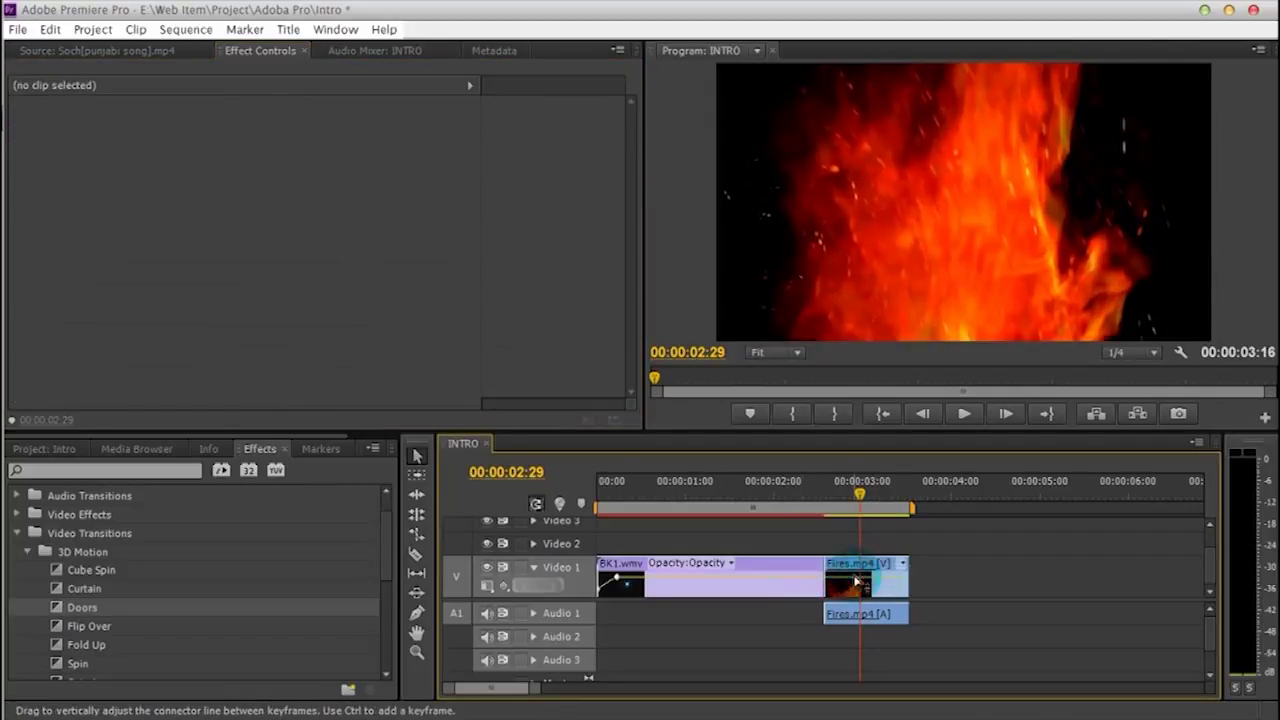
{"action": "left_click_drag", "start_coordinate": [868, 500], "coordinate": [851, 498]}
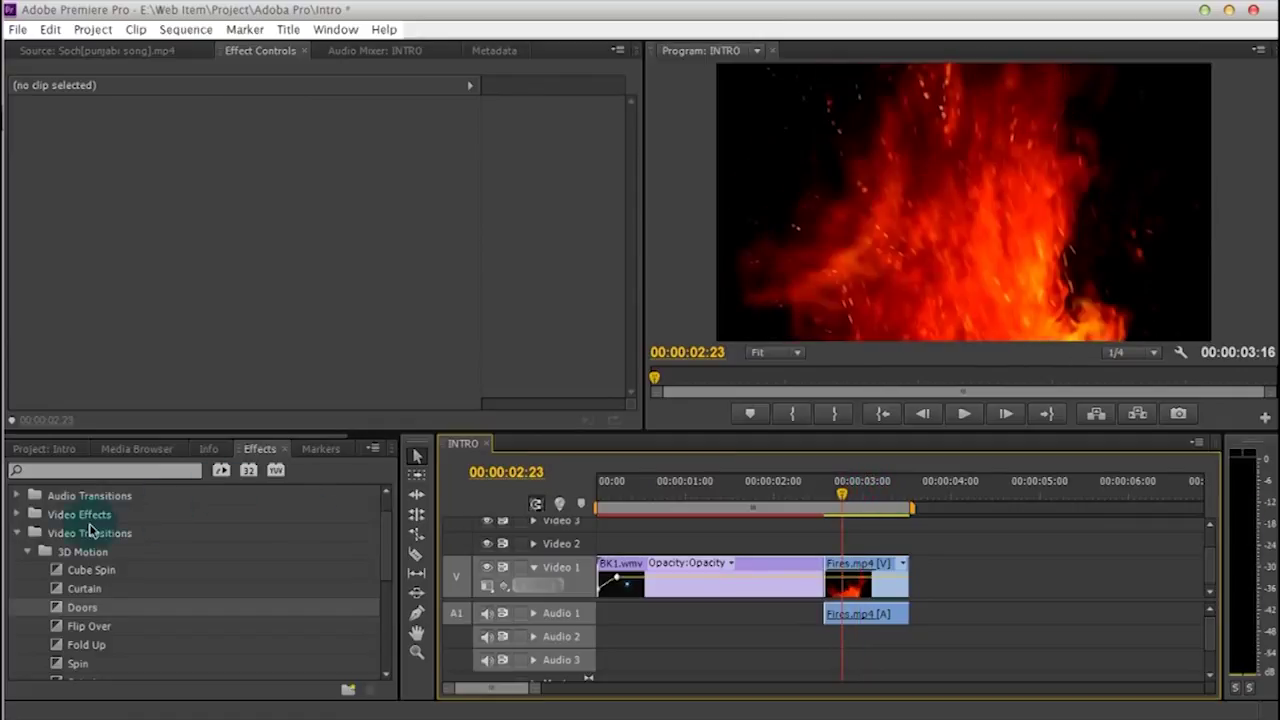
Collapse Video Transitions and expand Video Effects down to the Generate category
{"action": "left_click", "coordinate": [27, 552]}
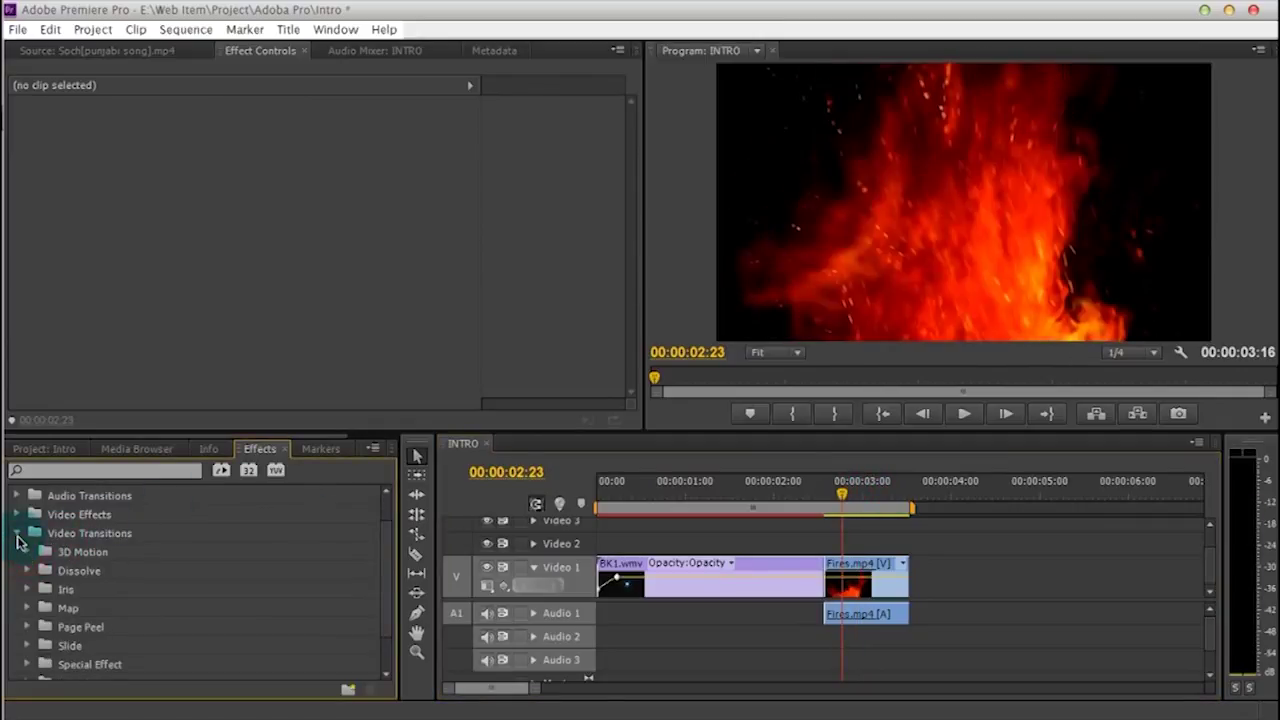
{"action": "left_click", "coordinate": [17, 533]}
{"action": "left_click", "coordinate": [16, 552]}
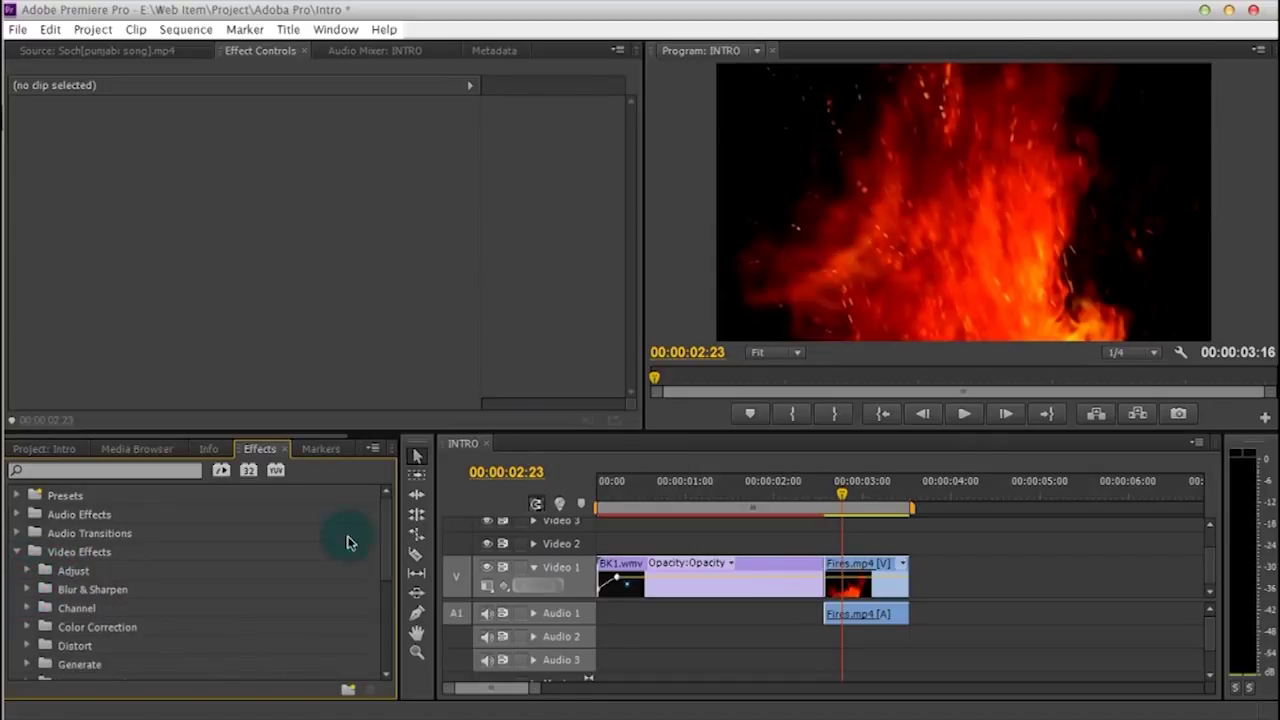
{"action": "scroll", "coordinate": [89, 589], "scroll_direction": "down", "scroll_amount": 2}
{"action": "scroll", "coordinate": [89, 589], "scroll_direction": "down", "scroll_amount": 1}
{"action": "left_click", "coordinate": [27, 608]}
Apply 4-Color Gradient to BK1.wmv, then scrub and play the sequence to preview it
{"action": "scroll", "coordinate": [115, 630], "scroll_direction": "down", "scroll_amount": 2}
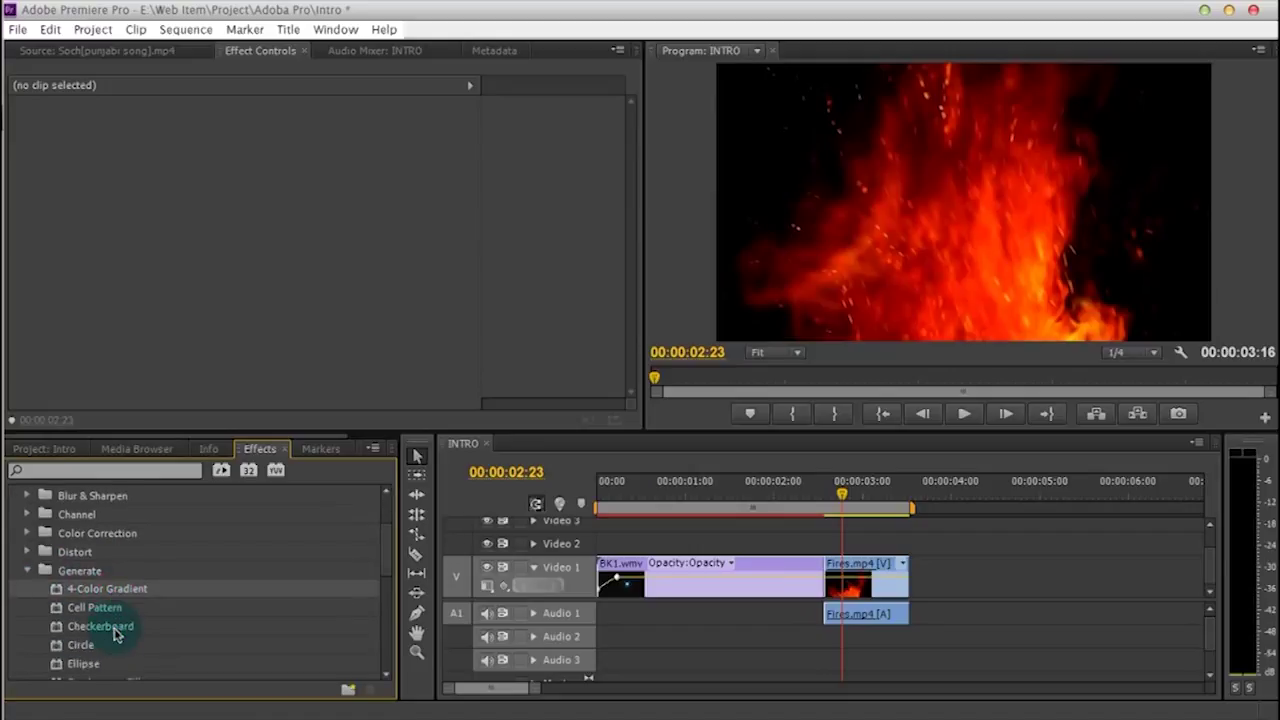
{"action": "left_click_drag", "start_coordinate": [88, 597], "coordinate": [746, 573]}
{"action": "left_click", "coordinate": [745, 496]}
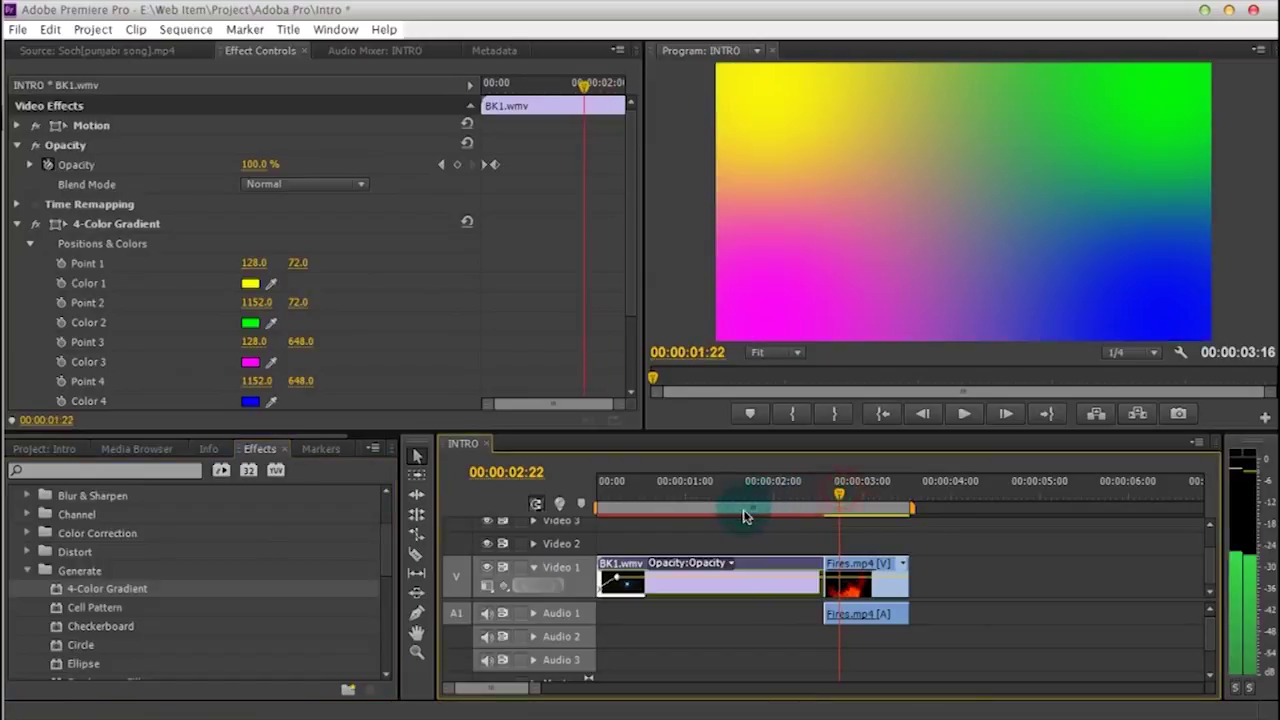
{"action": "left_click_drag", "start_coordinate": [741, 498], "coordinate": [711, 502]}
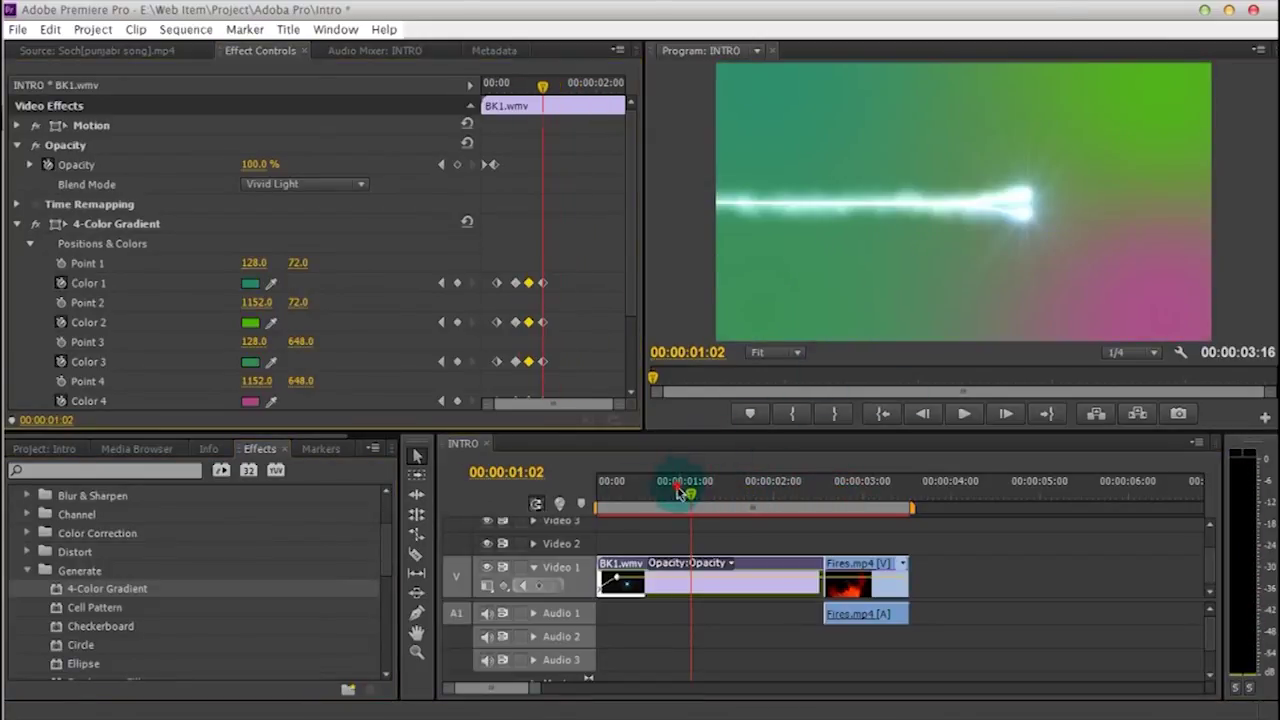
{"action": "left_click_drag", "start_coordinate": [680, 491], "coordinate": [590, 503]}
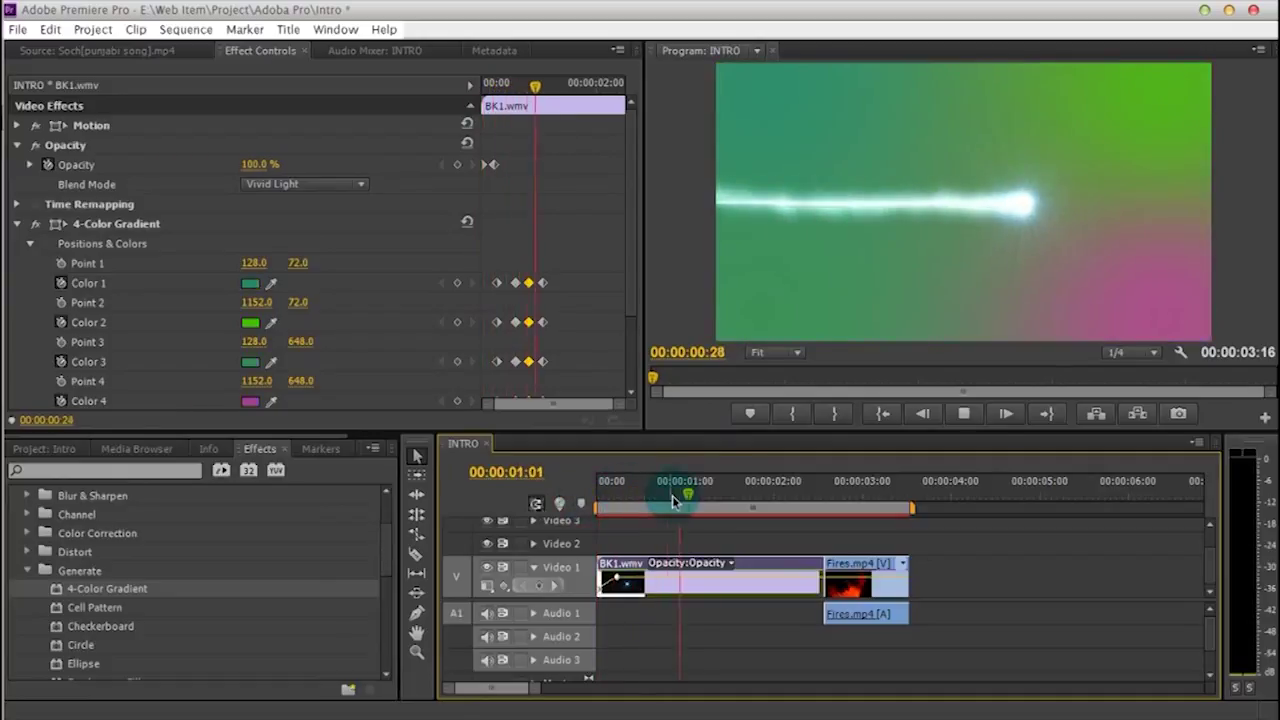
{"action": "key", "text": "space"}
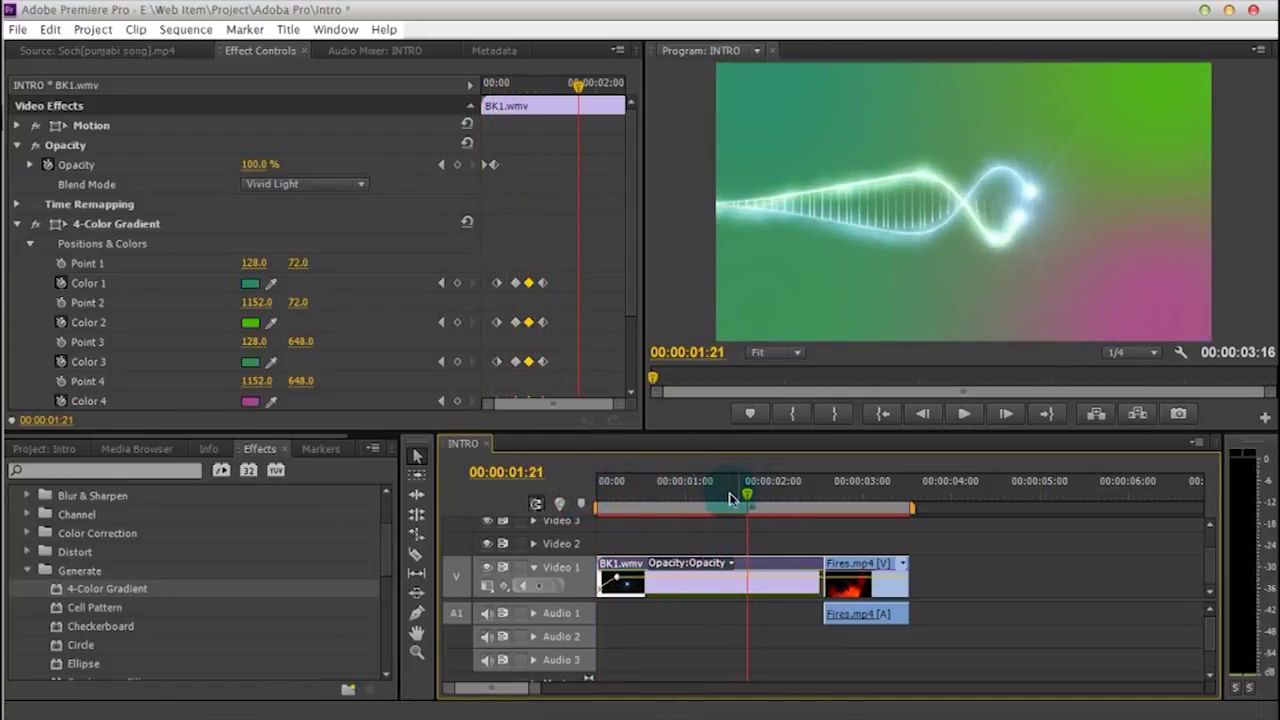
{"action": "left_click_drag", "start_coordinate": [752, 497], "coordinate": [651, 511]}
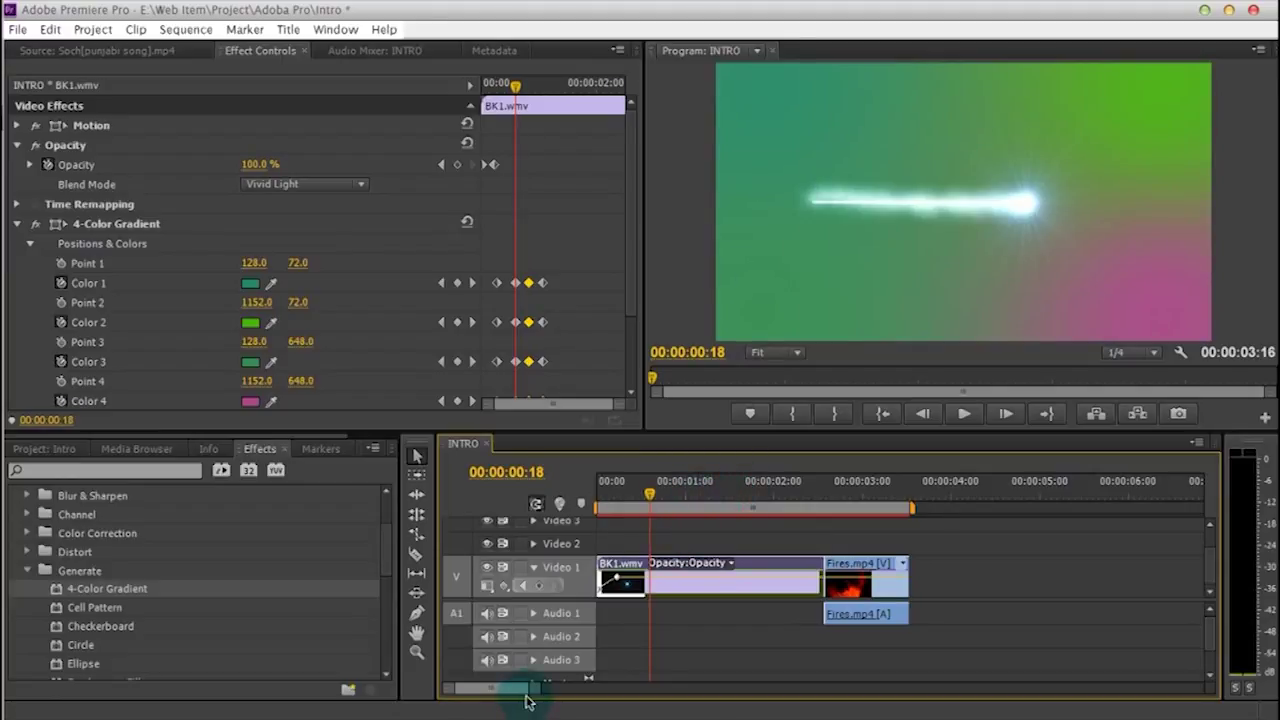
{"action": "left_click_drag", "start_coordinate": [531, 697], "coordinate": [560, 697]}
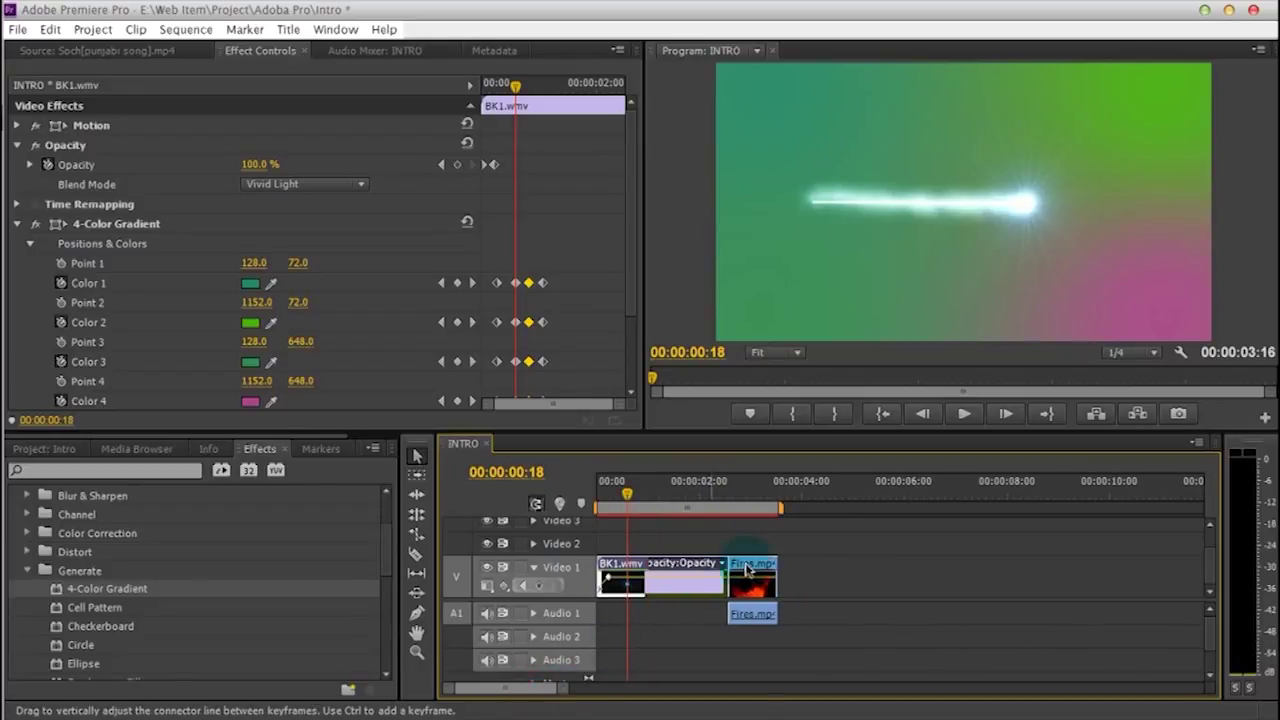
{"action": "left_click_drag", "start_coordinate": [795, 533], "coordinate": [695, 637]}
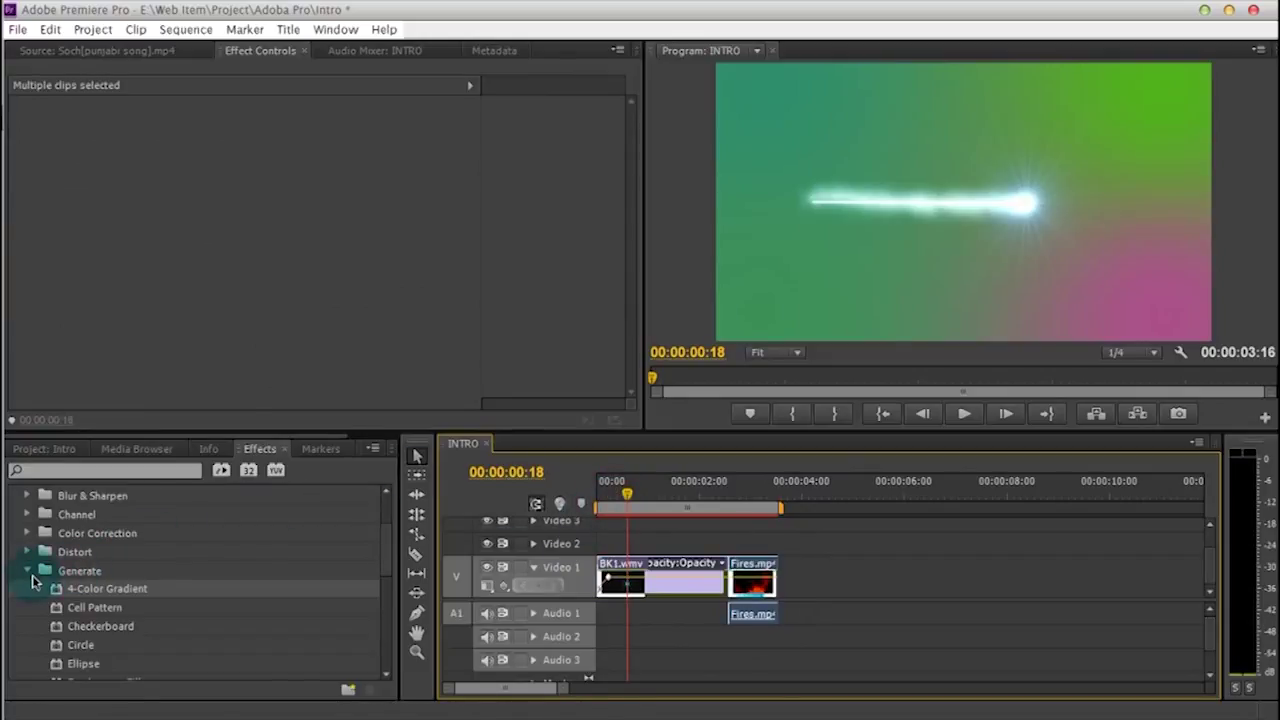
{"action": "left_click", "coordinate": [29, 571]}
{"action": "scroll", "coordinate": [70, 565], "scroll_direction": "down", "scroll_amount": 2}
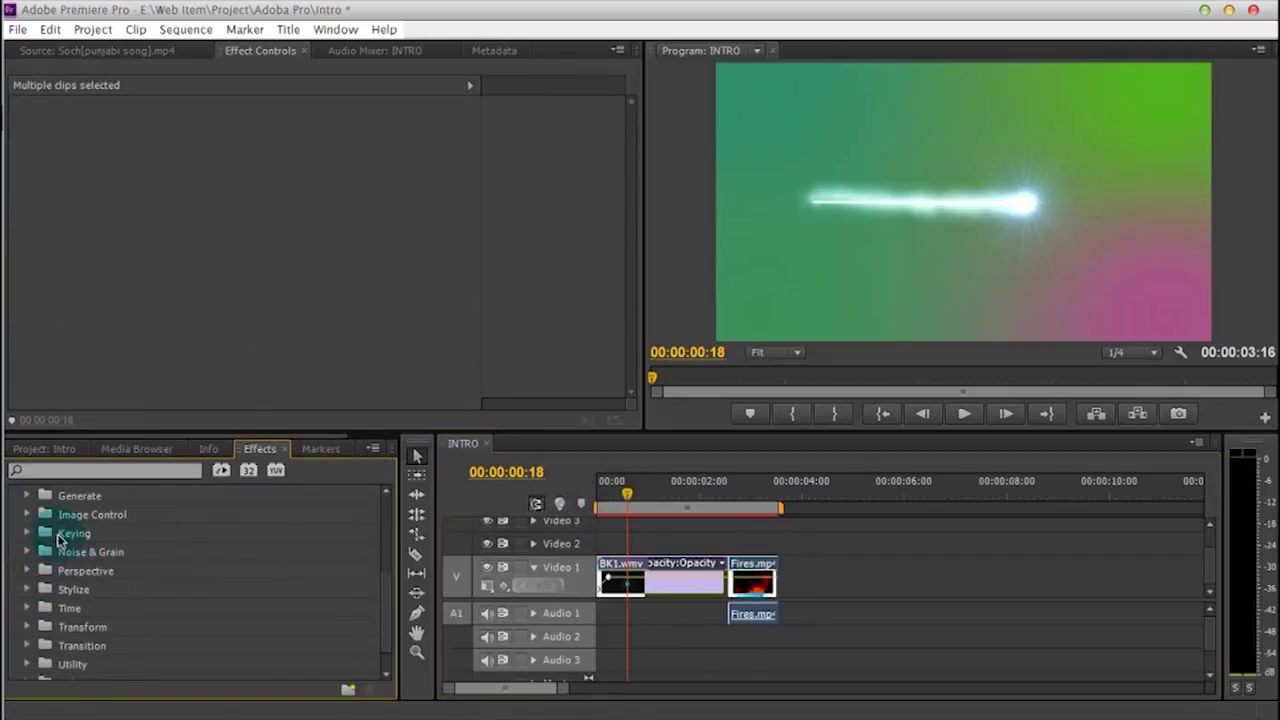
{"action": "left_click", "coordinate": [60, 535]}
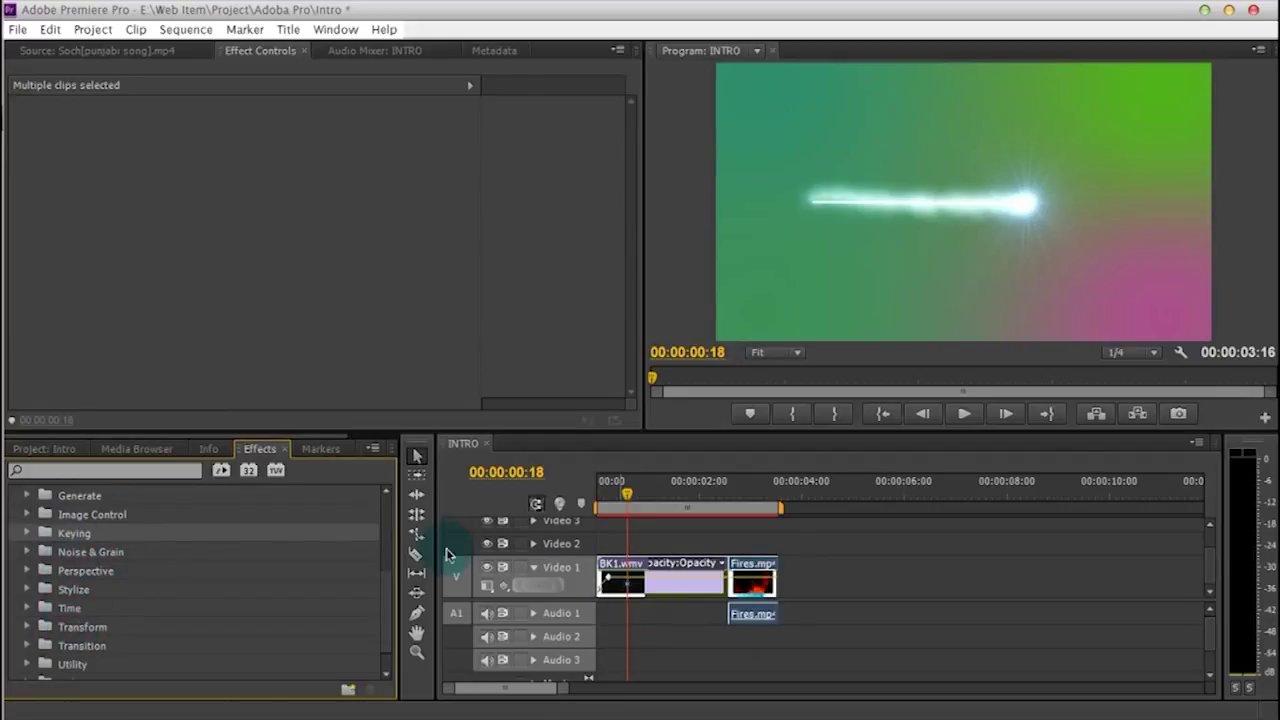
{"action": "left_click", "coordinate": [212, 450]}
{"action": "left_click", "coordinate": [163, 448]}
{"action": "left_click", "coordinate": [251, 452]}
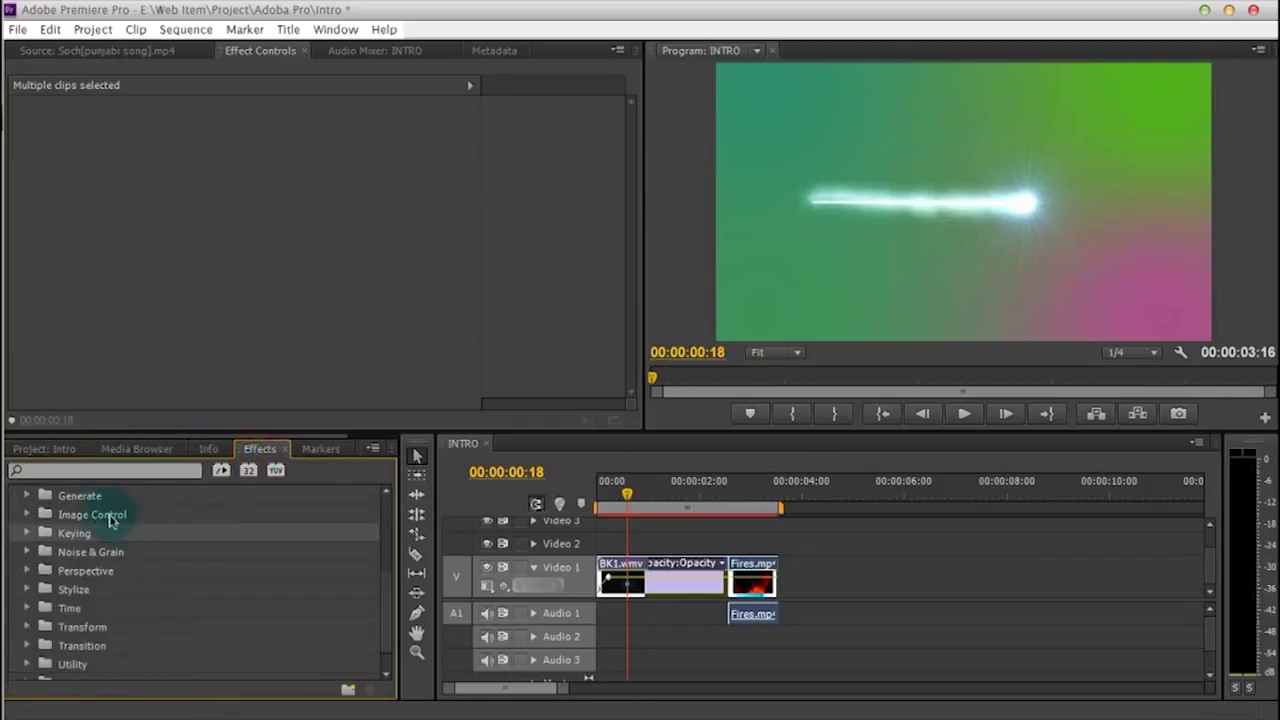